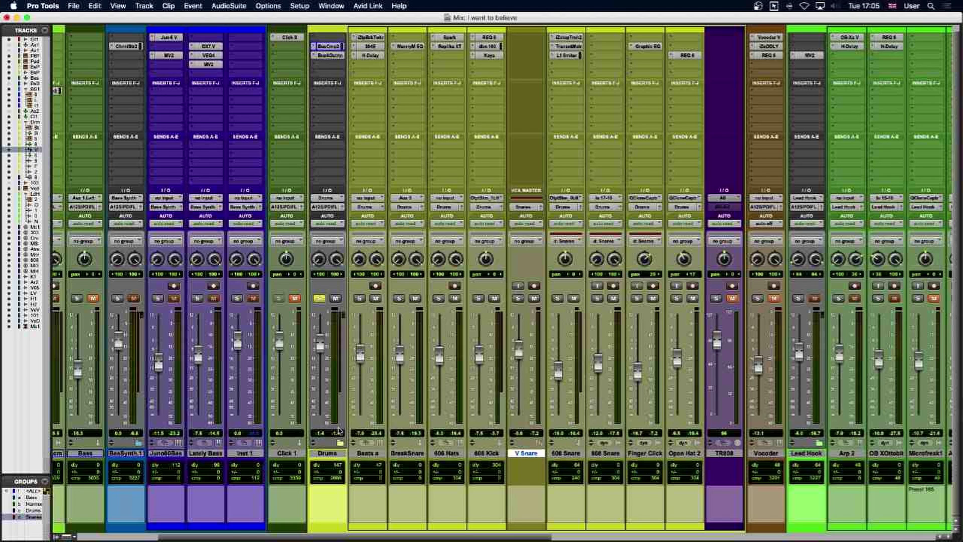
- Insert the mono Q-Capture EQ plug-in on the Click 1 track and toggle the track's mute off and on
key("space")
left_click(279, 61)
mouse_move(348, 55)
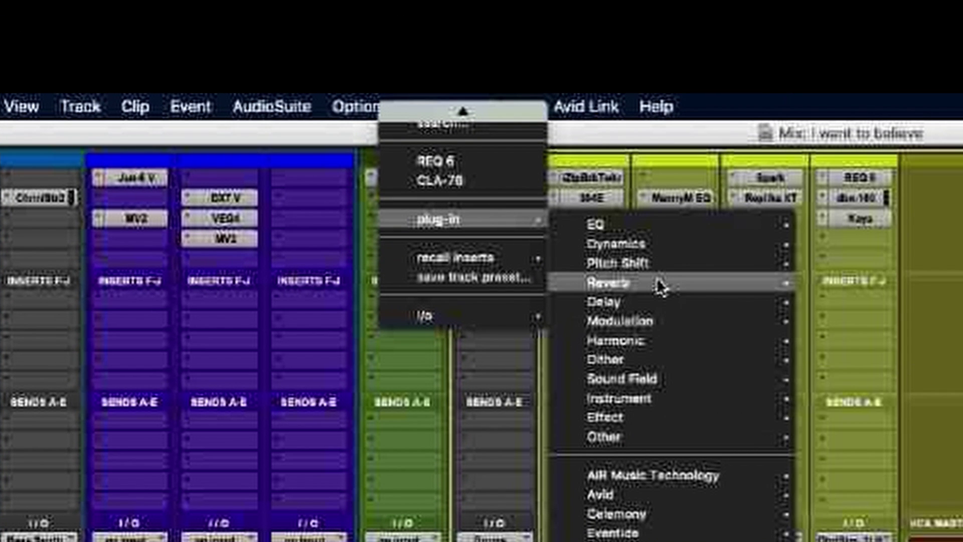
mouse_move(654, 224)
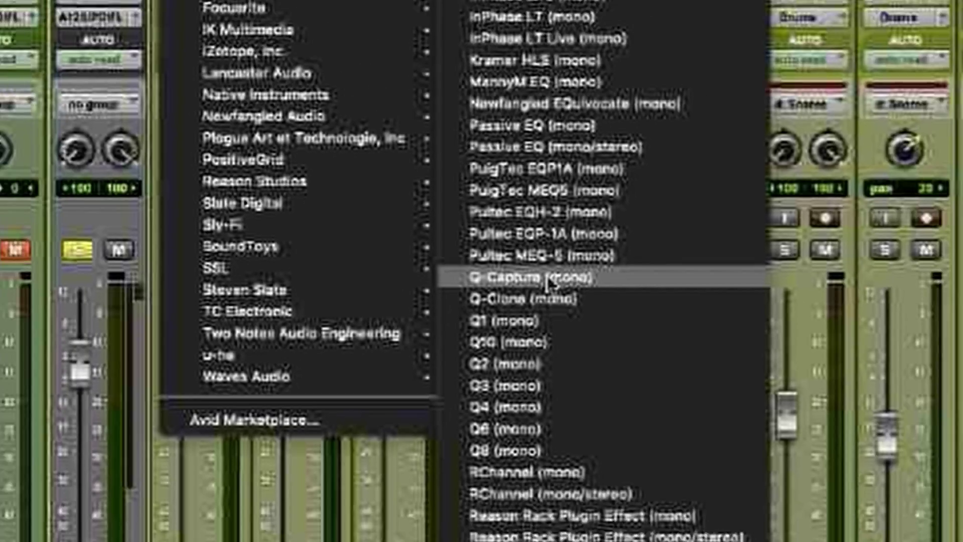
left_click(584, 257)
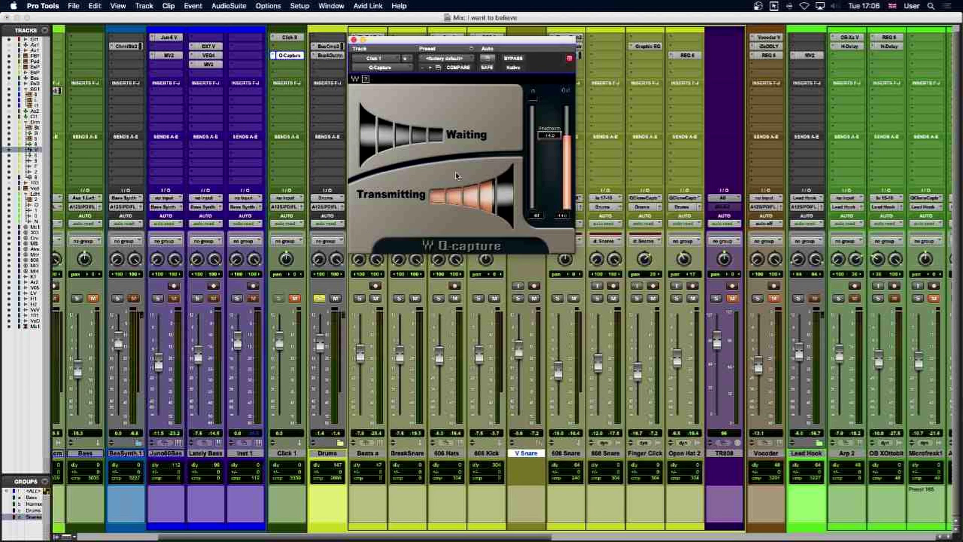
left_click(296, 299)
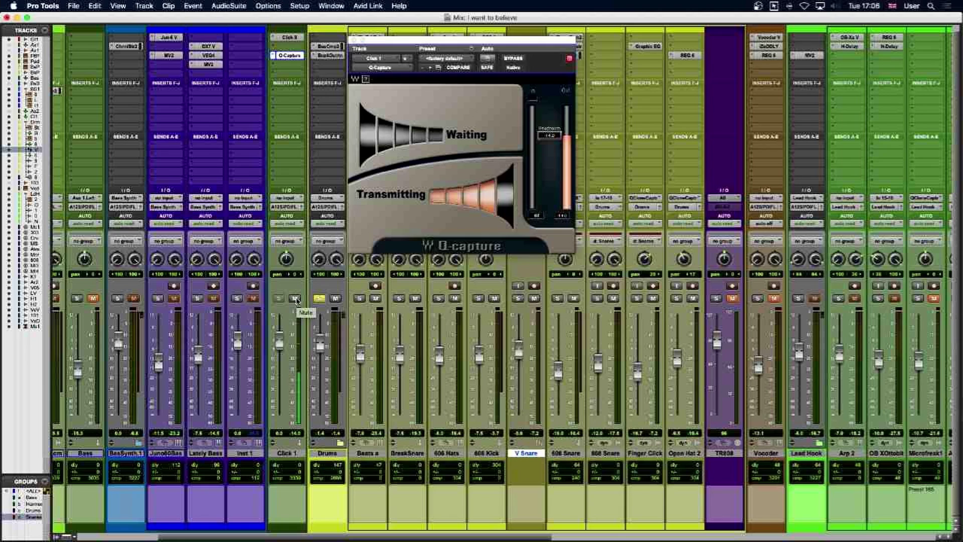
left_click(296, 299)
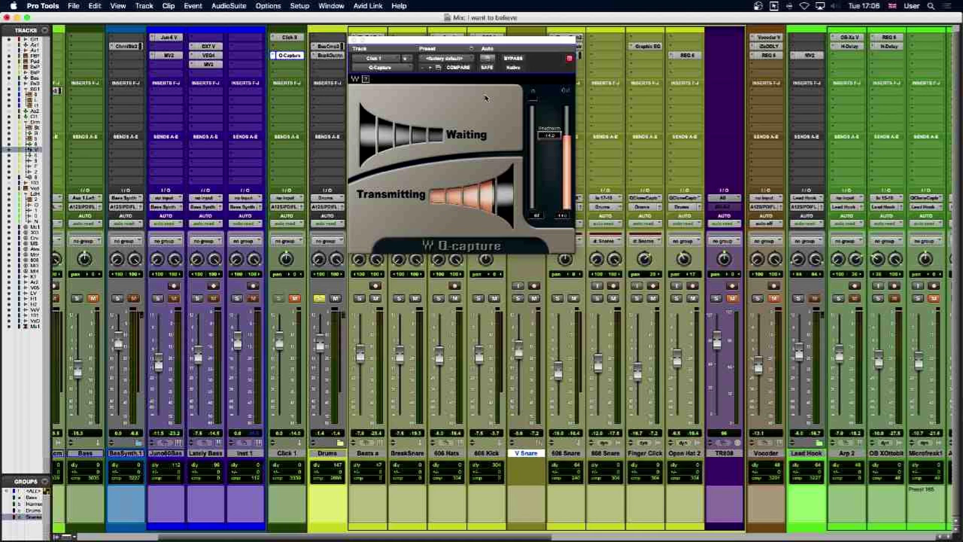
- Remove the Q-Capture insert from the Click 1 track and close its plug-in window
left_click(380, 67)
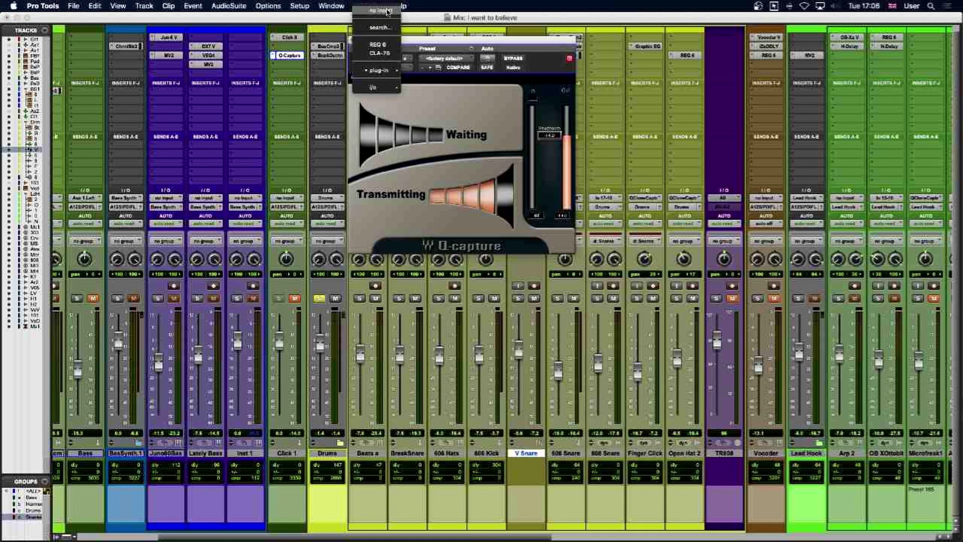
left_click(388, 11)
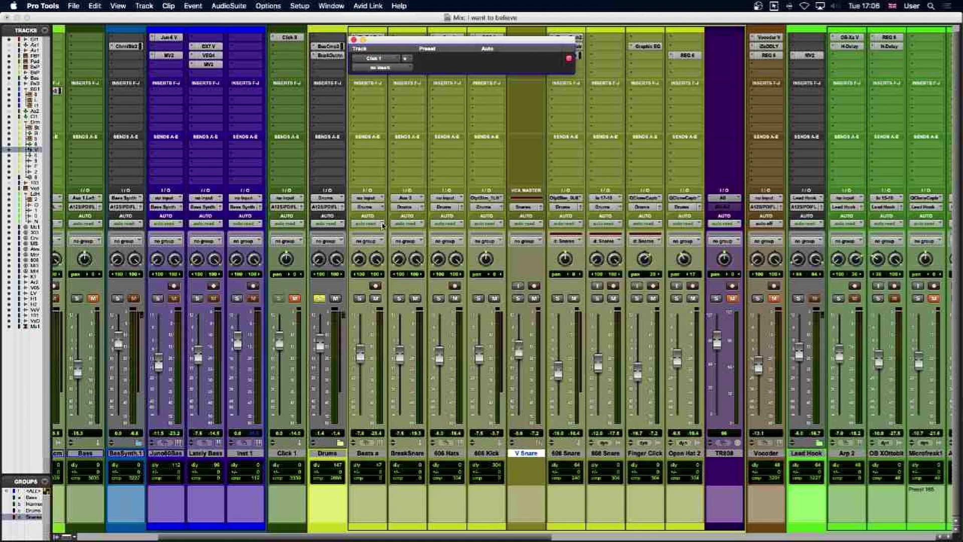
left_click(354, 40)
- Create one new mono Aux Input track directly after the Click 1 track
left_click(293, 454)
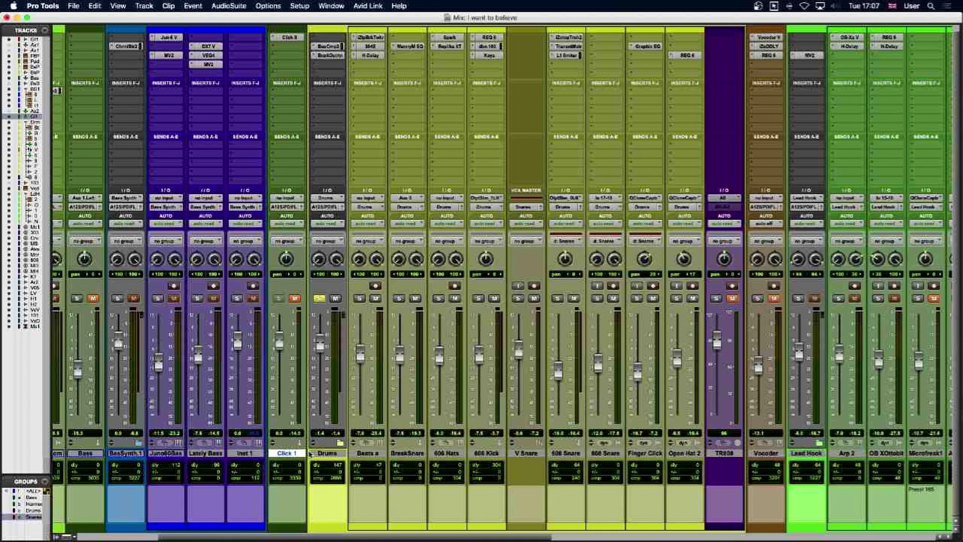
key("super+shift+n")
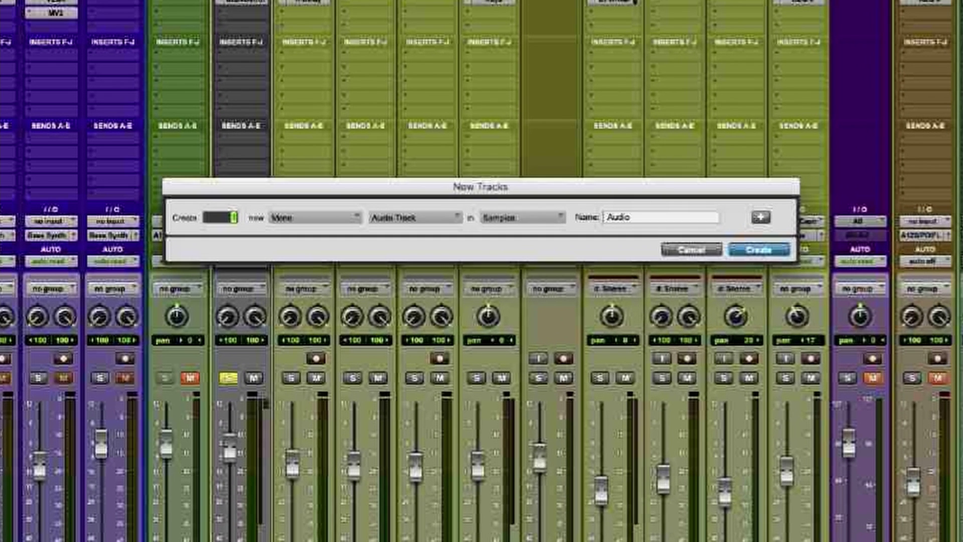
key("super+Down")
key("super+Down")
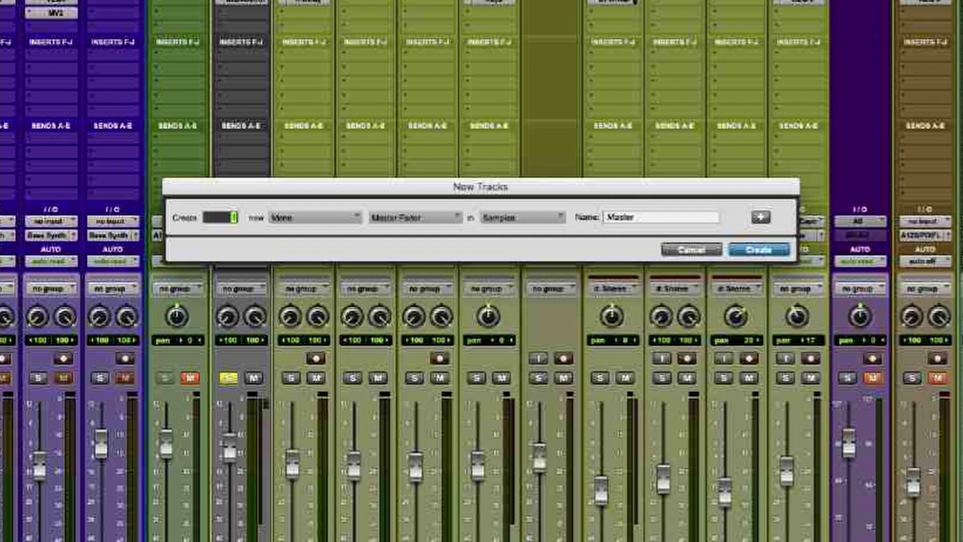
key("super+Up")
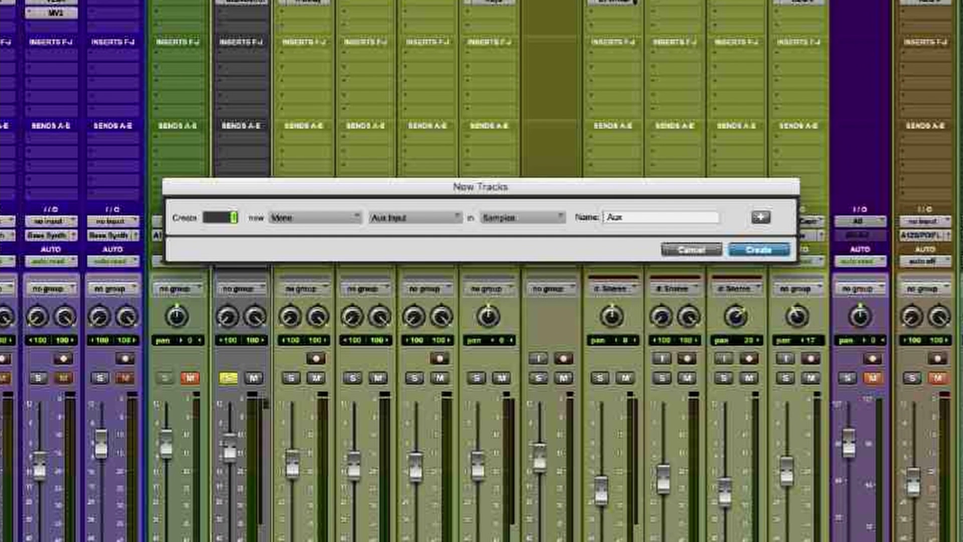
key("Return")
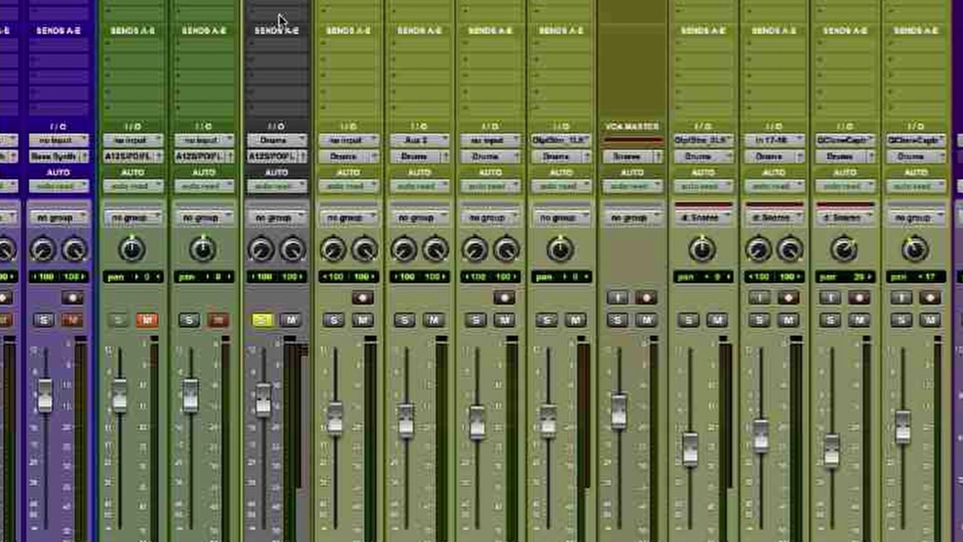
- Set both the output and the input of the new Aux 3 track to mono Bus 3
left_click(199, 159)
mouse_move(221, 172)
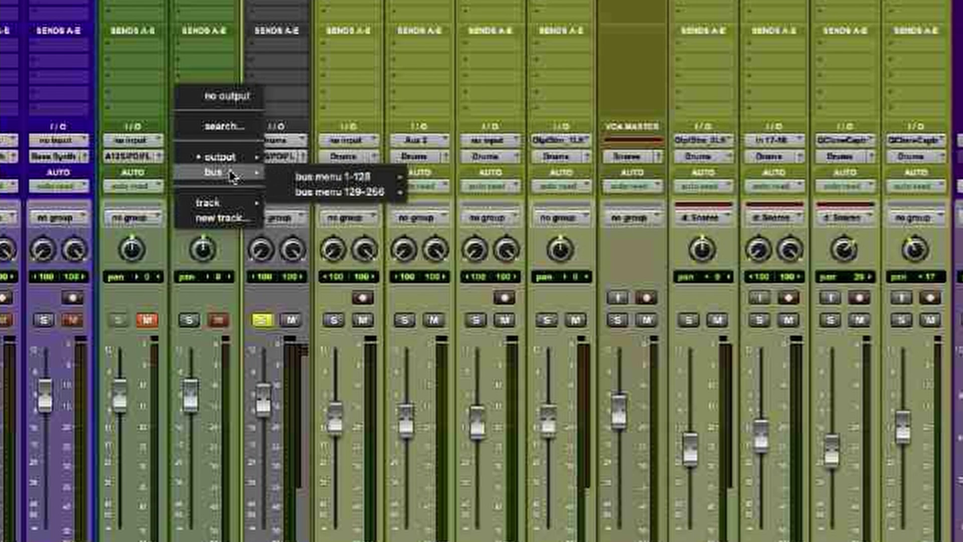
mouse_move(331, 176)
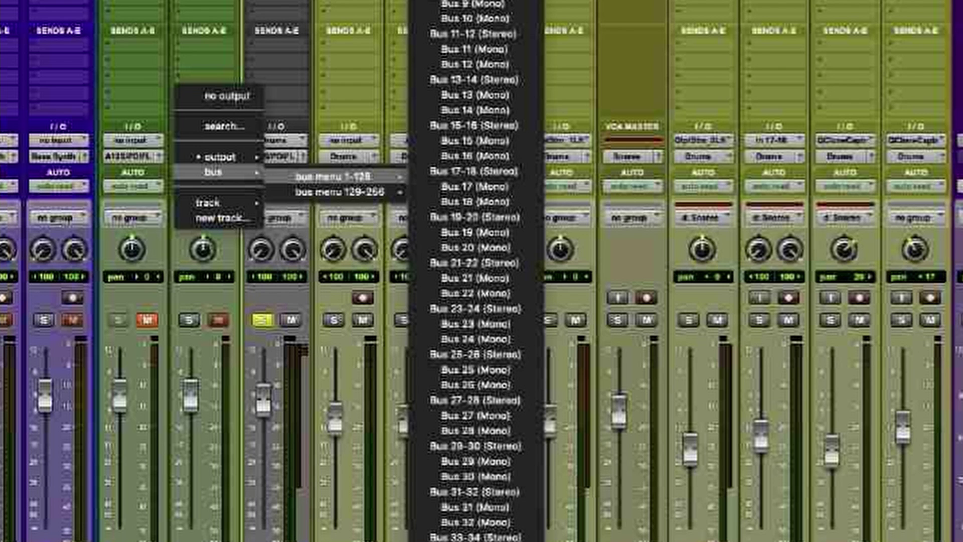
left_click(474, 20)
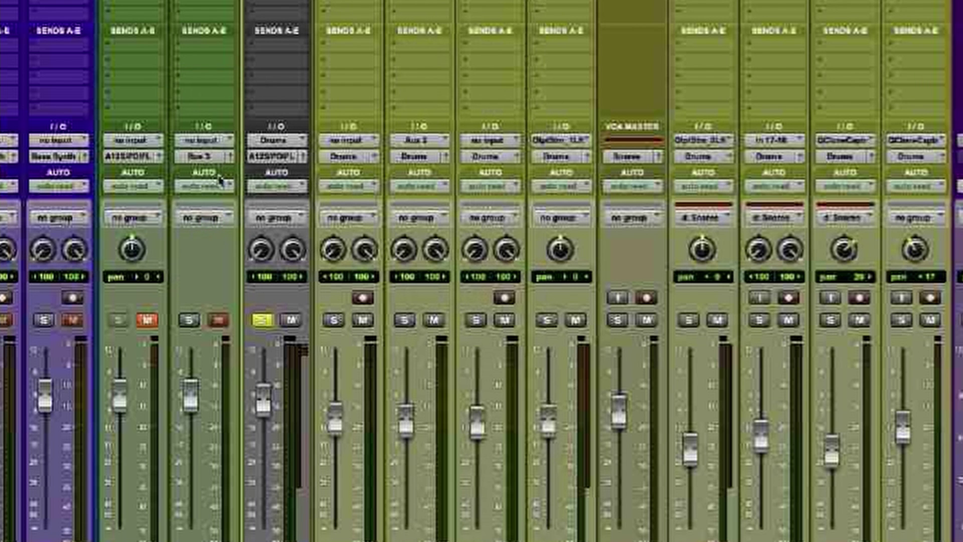
left_click(208, 140)
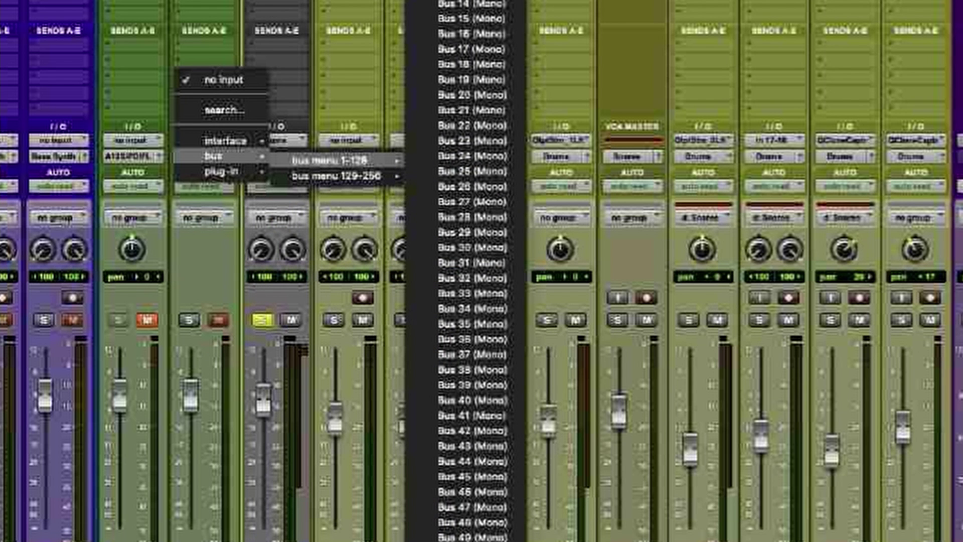
left_click(474, 20)
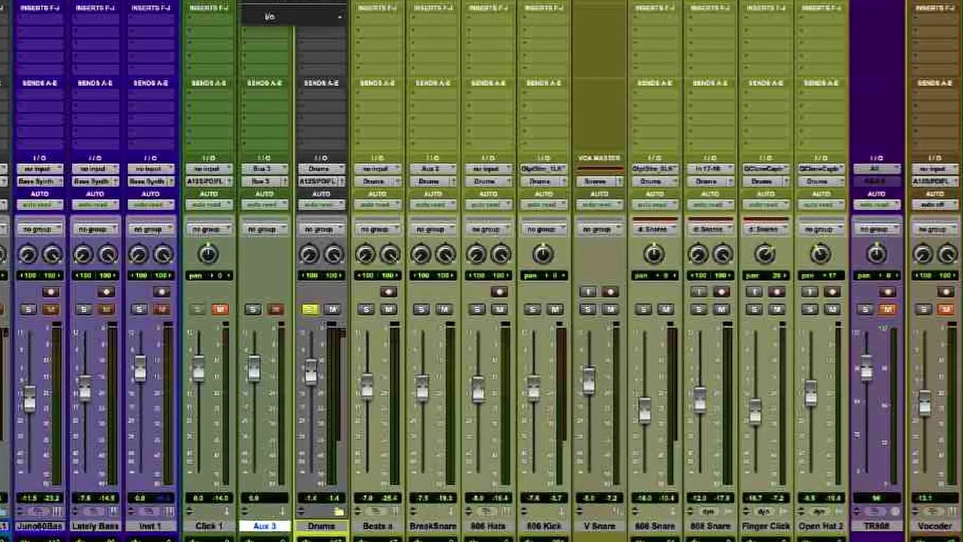
- Insert the mono Q-Capture EQ plug-in on the Aux 3 track and solo that track
left_click(269, 8)
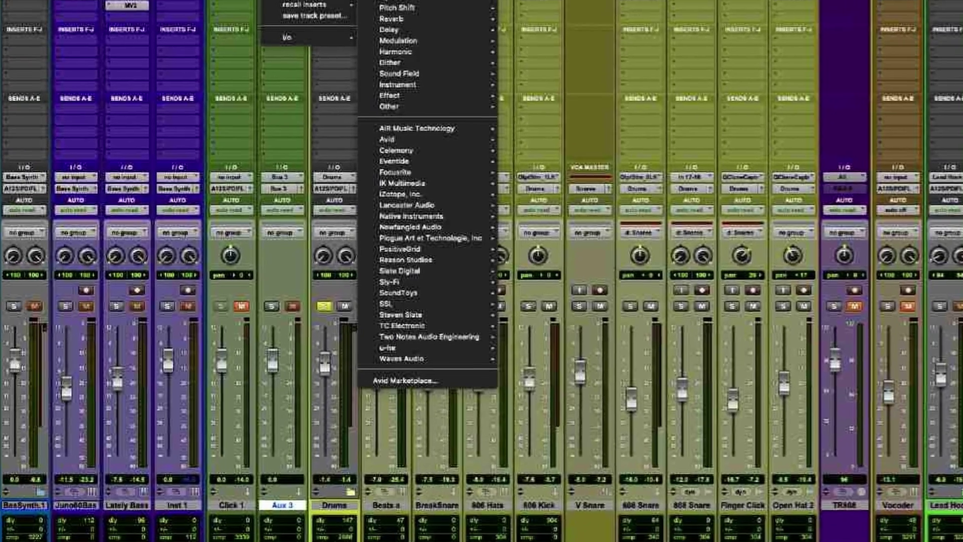
mouse_move(382, 9)
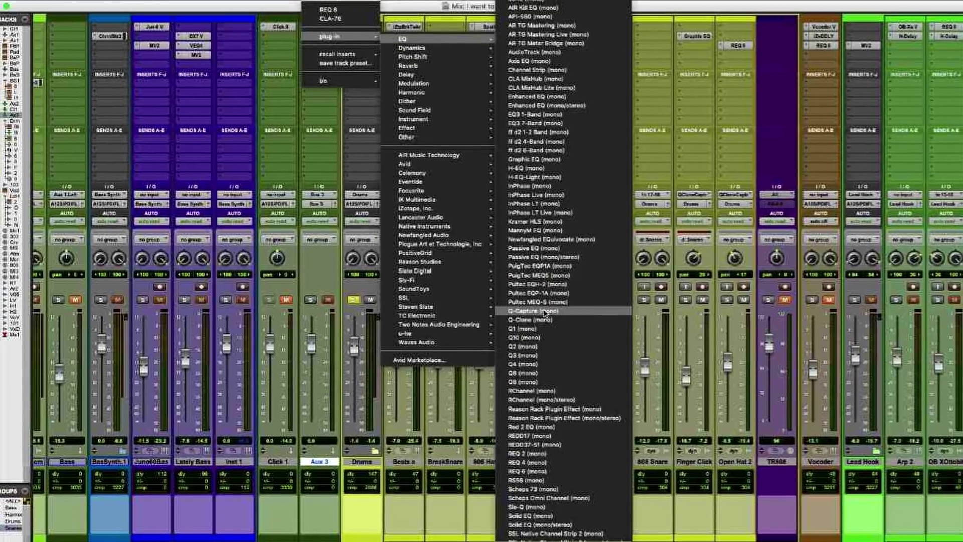
left_click(546, 311)
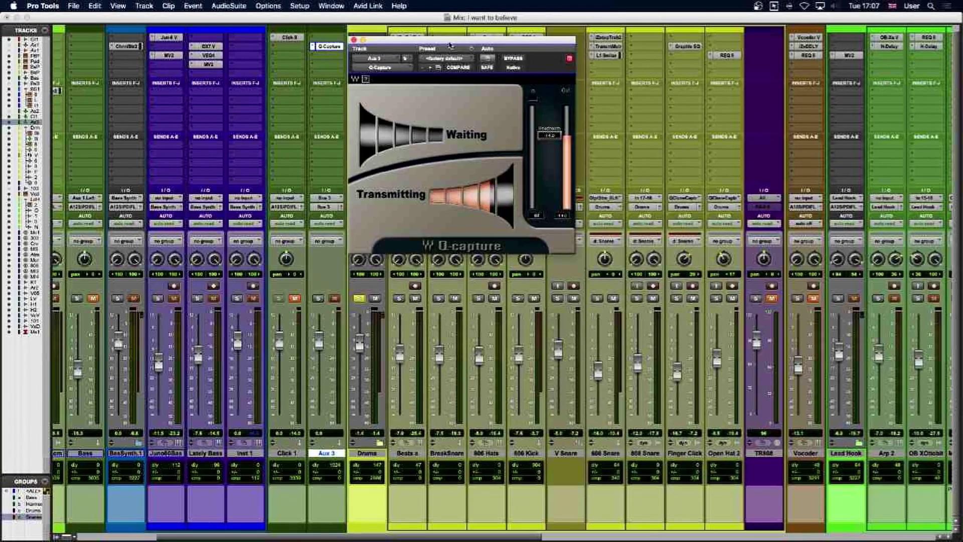
left_click_drag(450, 45, 531, 84)
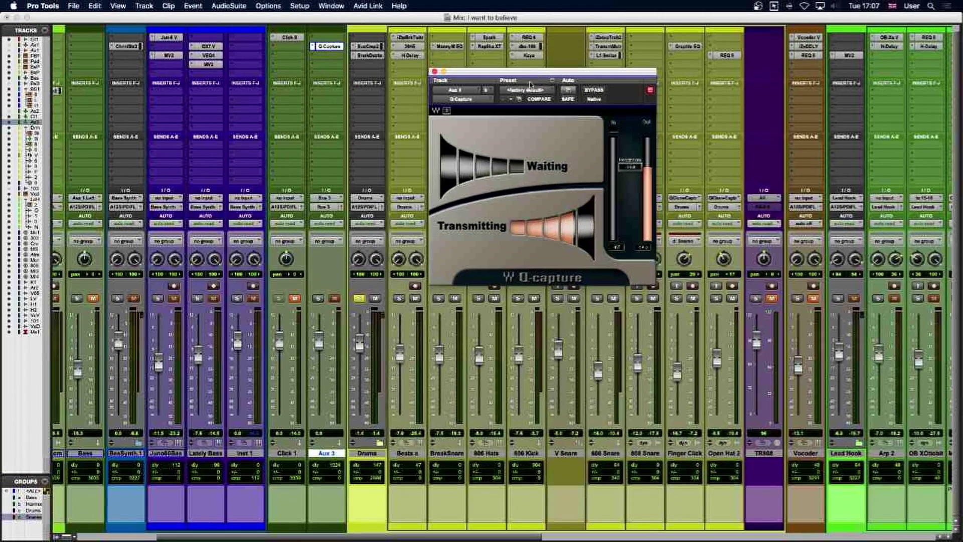
left_click(319, 298)
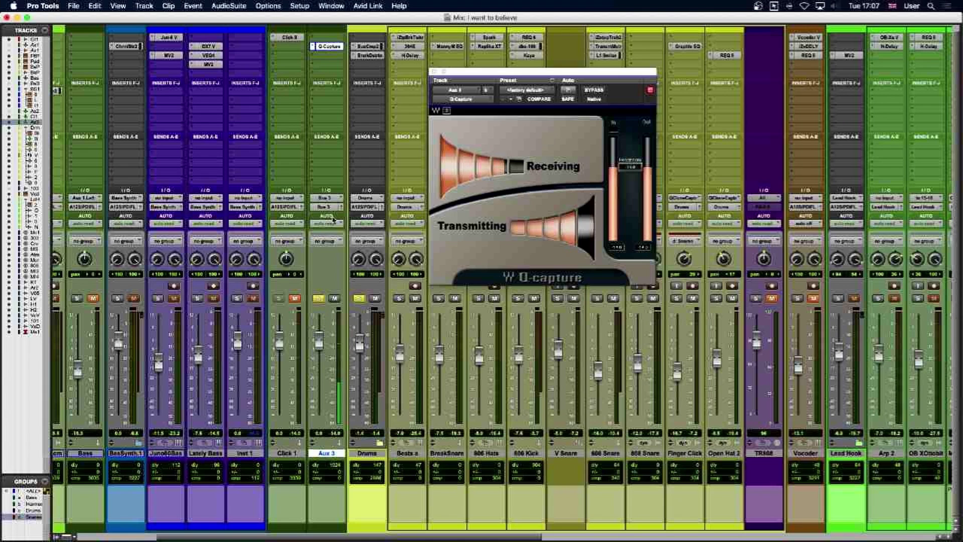
- Insert the stereo Q-Clone EQ plug-in on the Drums track, below its existing inserts
left_click(354, 75)
mouse_move(394, 74)
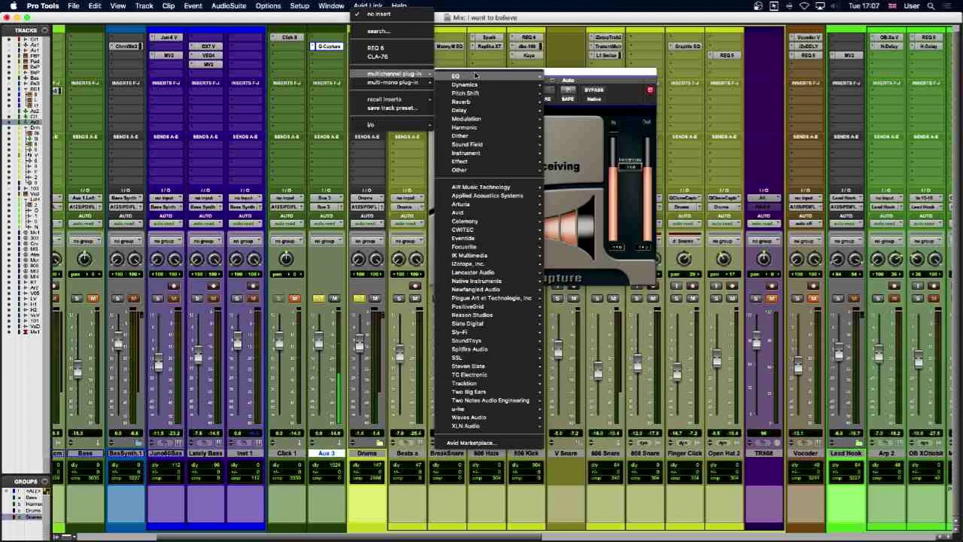
mouse_move(456, 75)
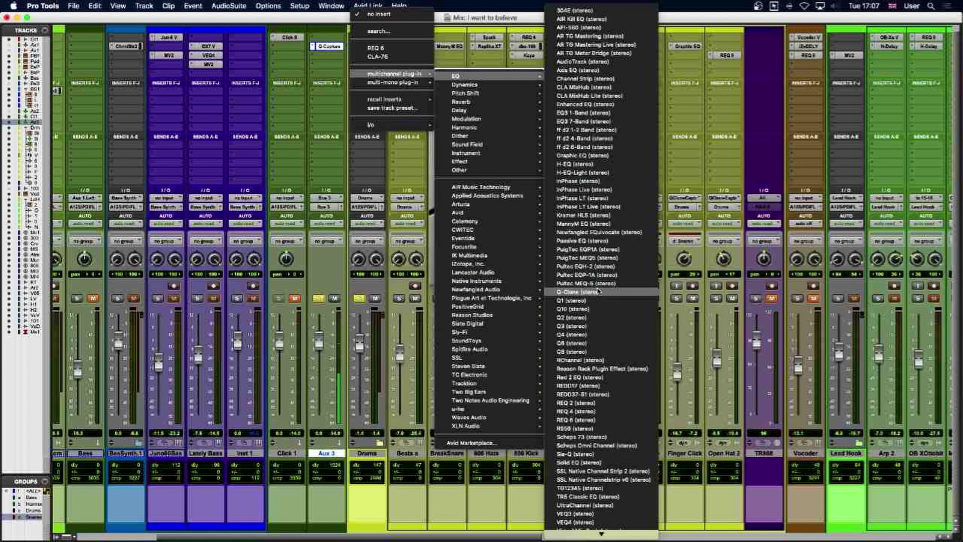
left_click(599, 291)
left_click_drag(488, 74, 556, 74)
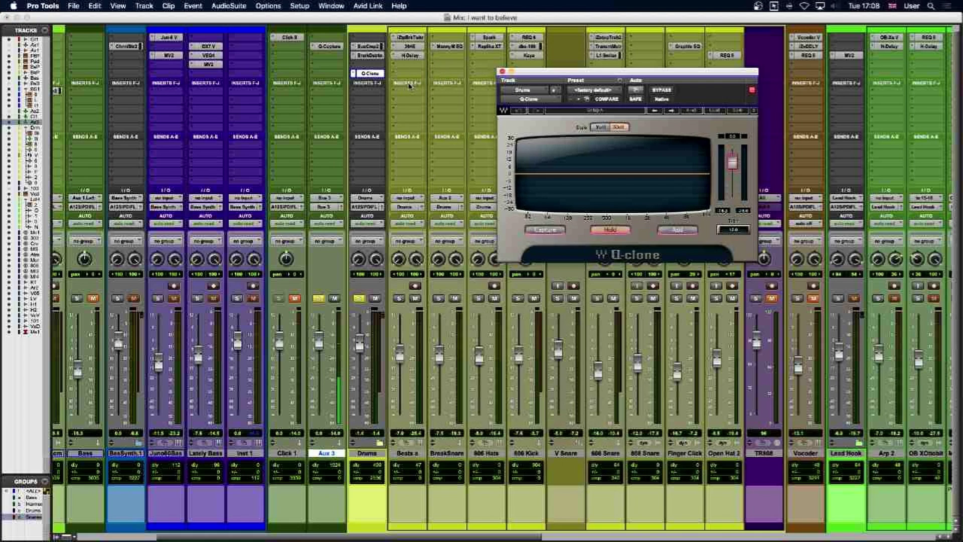
- Show the Aux 3 Q-Capture window beside Q-Clone and switch Q-Clone to Capture mode
left_click(332, 48)
mouse_move(193, 20)
left_mouse_down()
mouse_move(193, 106)
mouse_move(248, 106)
left_mouse_up()
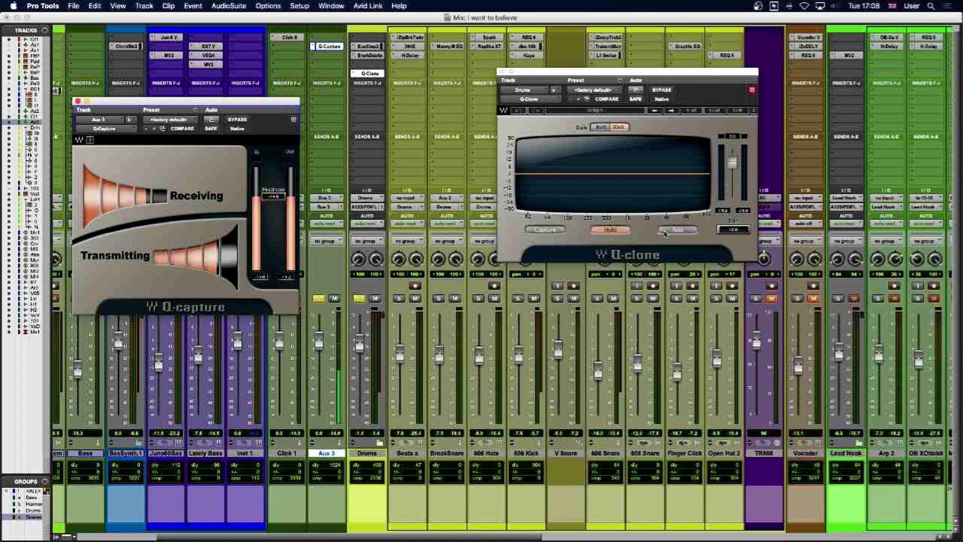
left_click(557, 230)
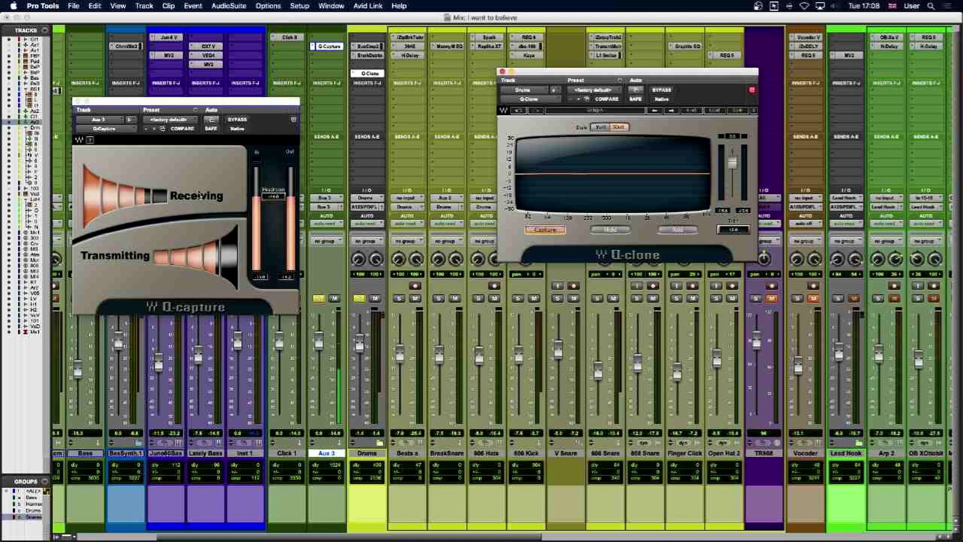
- Insert the mono Pultec EQP-1A directly below Q-Capture on the Aux 3 track
left_click(314, 56)
mouse_move(346, 56)
mouse_move(406, 59)
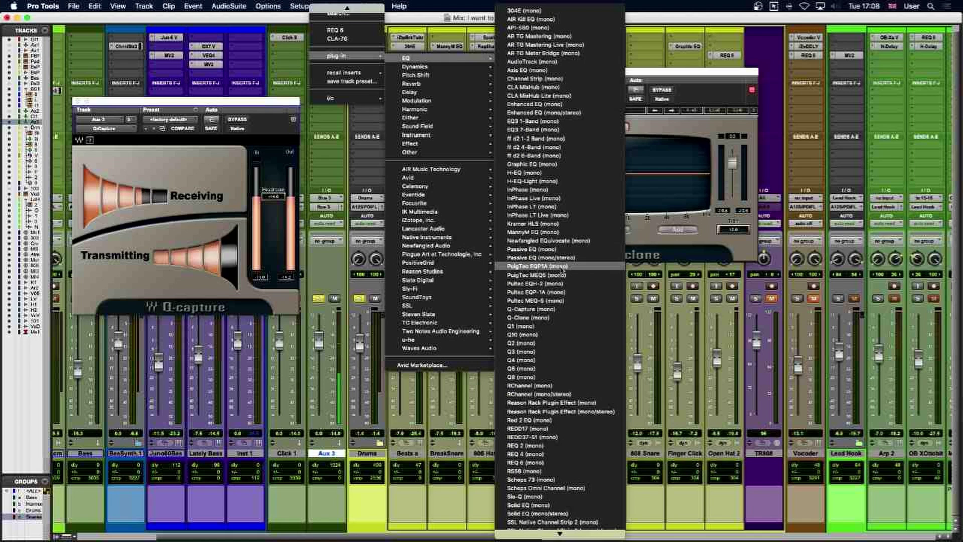
left_click(617, 267)
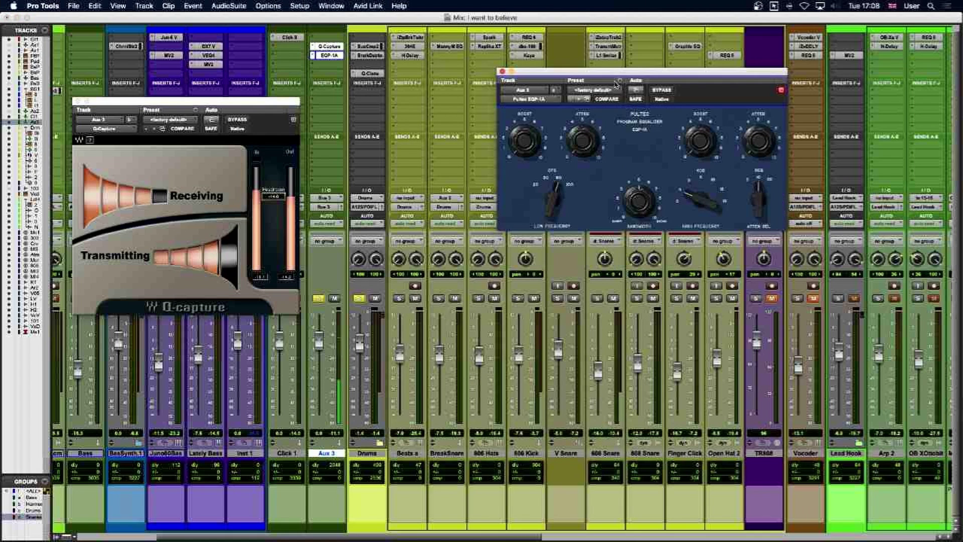
left_click_drag(616, 76, 514, 162)
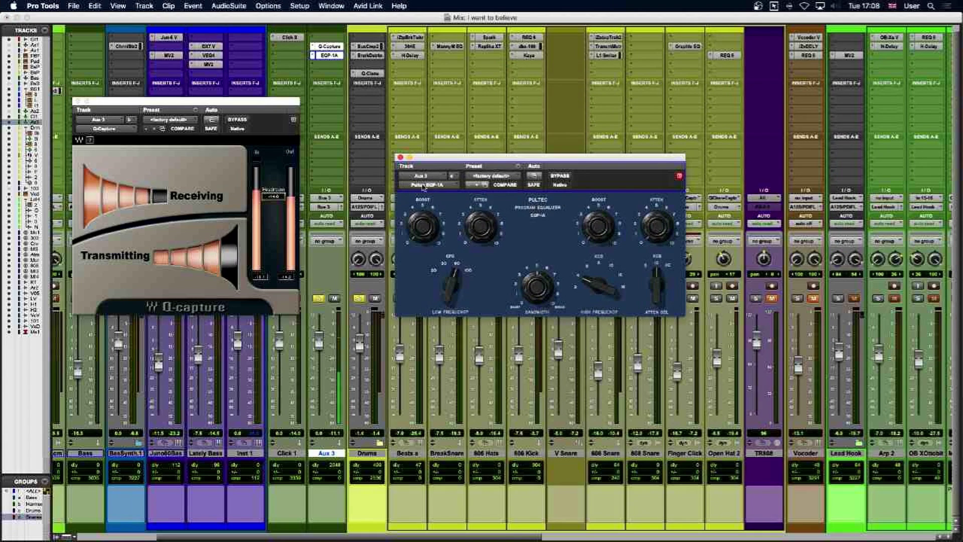
- Replace the Pultec EQP-1A on the Aux 3 track with the mono PuigTec EQP1A
left_click(424, 187)
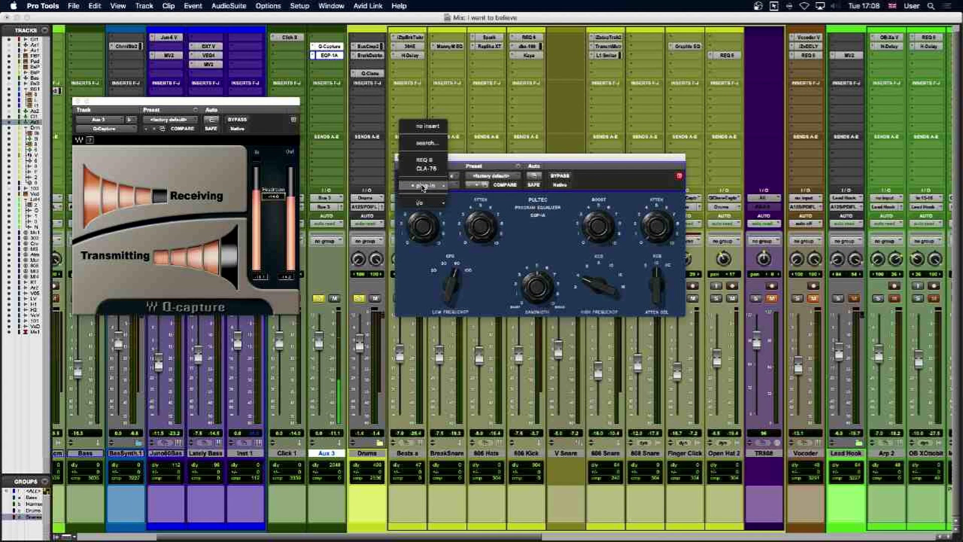
mouse_move(426, 186)
mouse_move(497, 188)
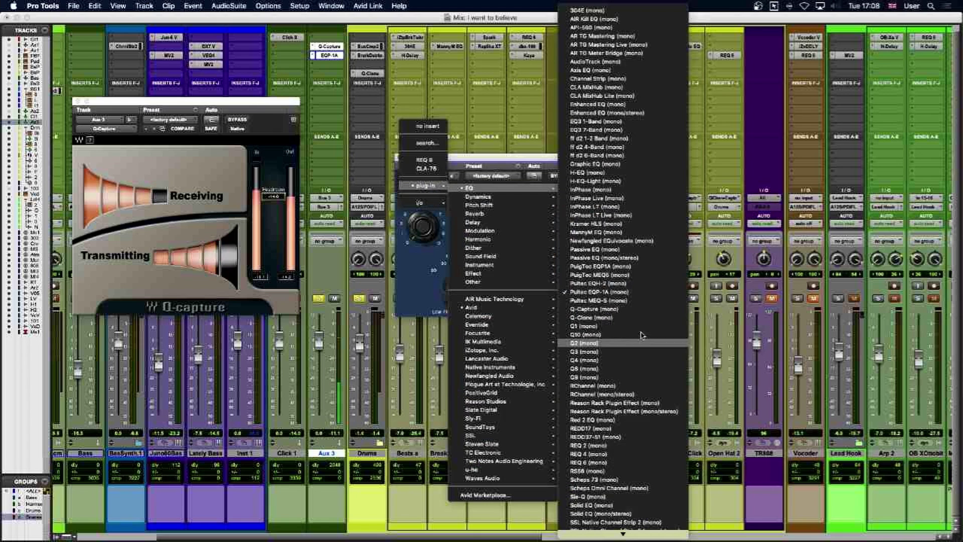
left_click(617, 267)
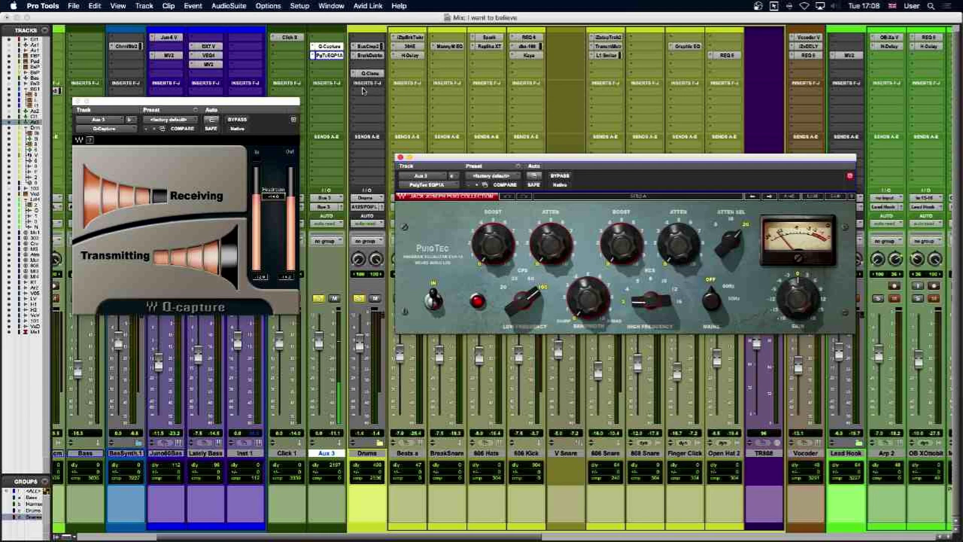
- Reopen Q-Clone on the Drums track and arrange its window below the PuigTec EQP1A so both are visible
left_click(371, 72)
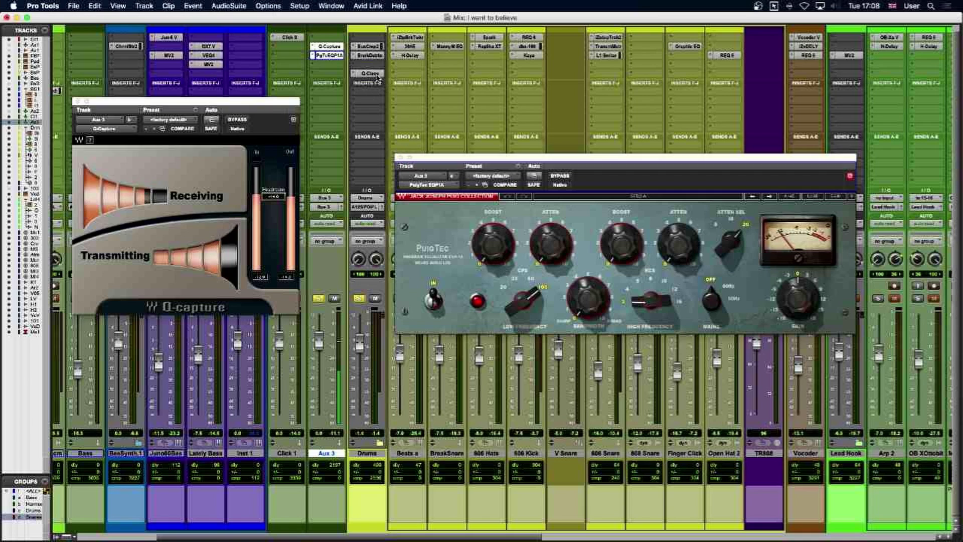
mouse_move(215, 21)
left_mouse_down()
mouse_move(399, 277)
mouse_move(636, 346)
left_mouse_up()
left_click_drag(605, 159, 583, 84)
left_click_drag(560, 344, 580, 300)
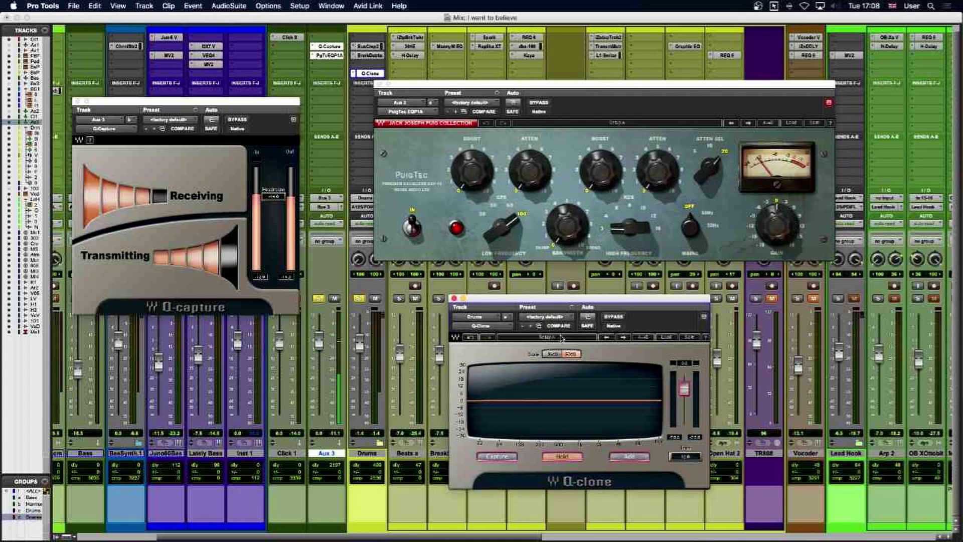
- Set Q-Clone's curve display to the finer dB scale and switch it to Capture mode
left_click(552, 354)
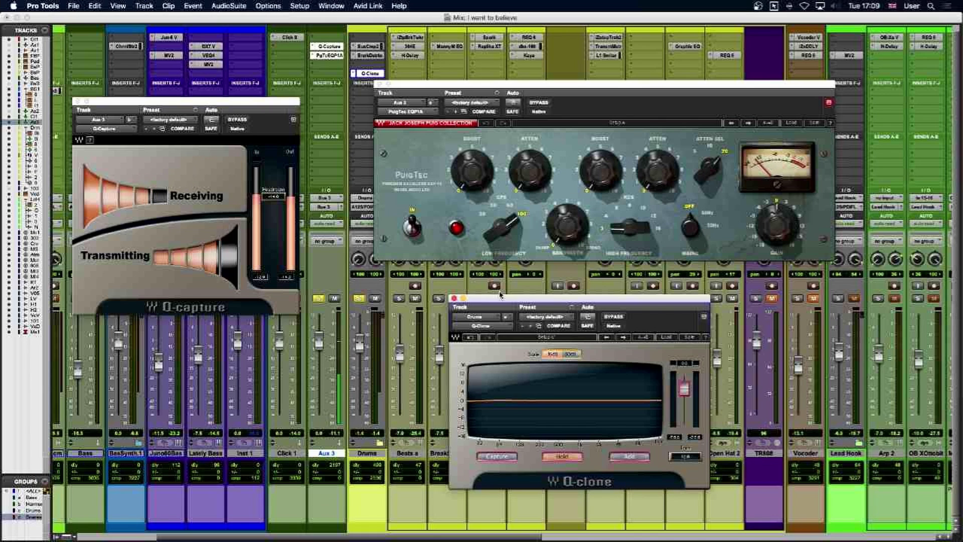
left_click(496, 456)
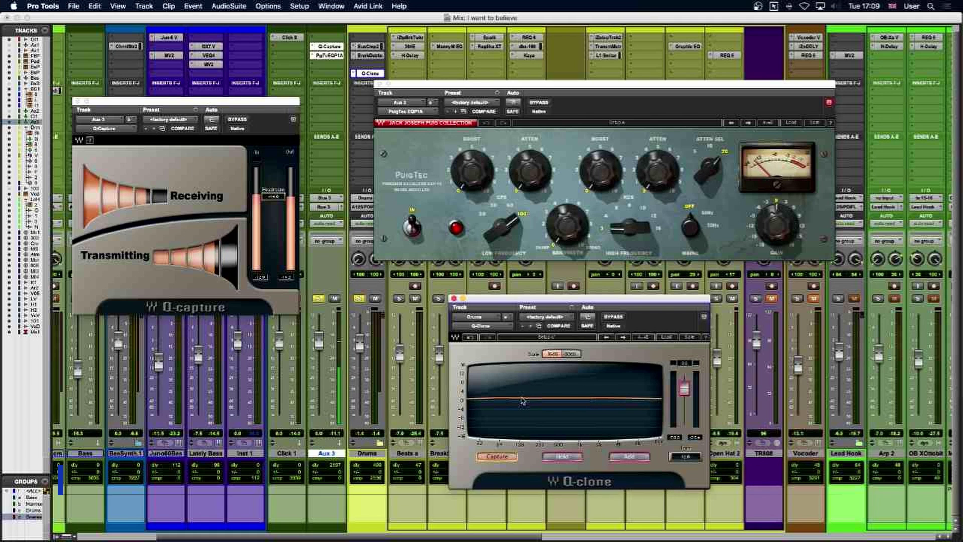
- Switch the PuigTec EQP1A out and back in to compare the captured curve
left_click(411, 227)
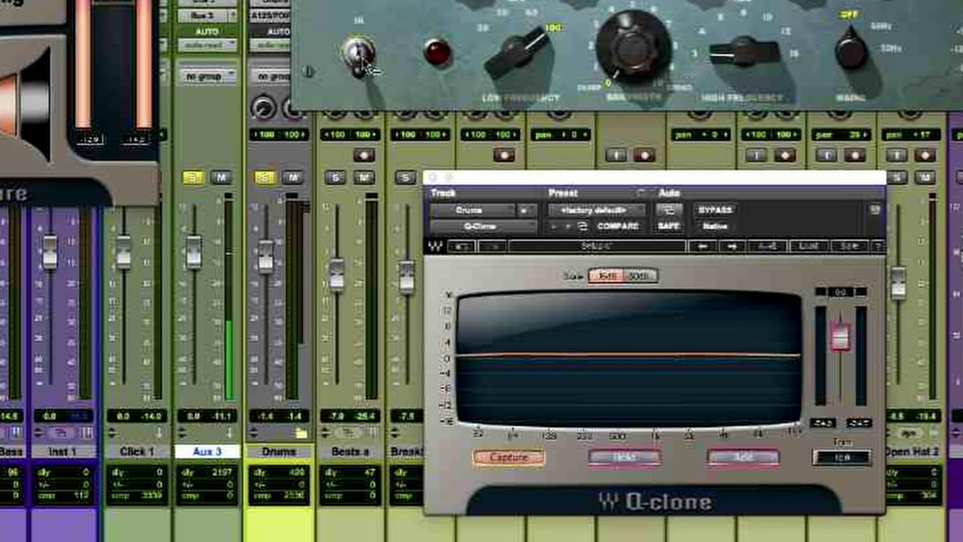
left_click(361, 57)
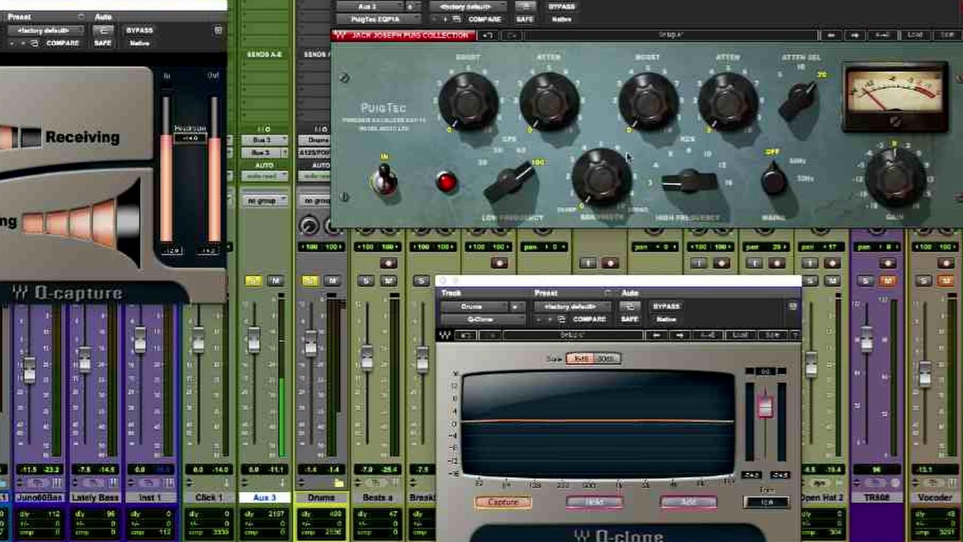
- Raise the PuigTec's high-frequency boost to about 7 at 8 kHz with the bandwidth at about 4
left_click_drag(650, 105, 650, 67)
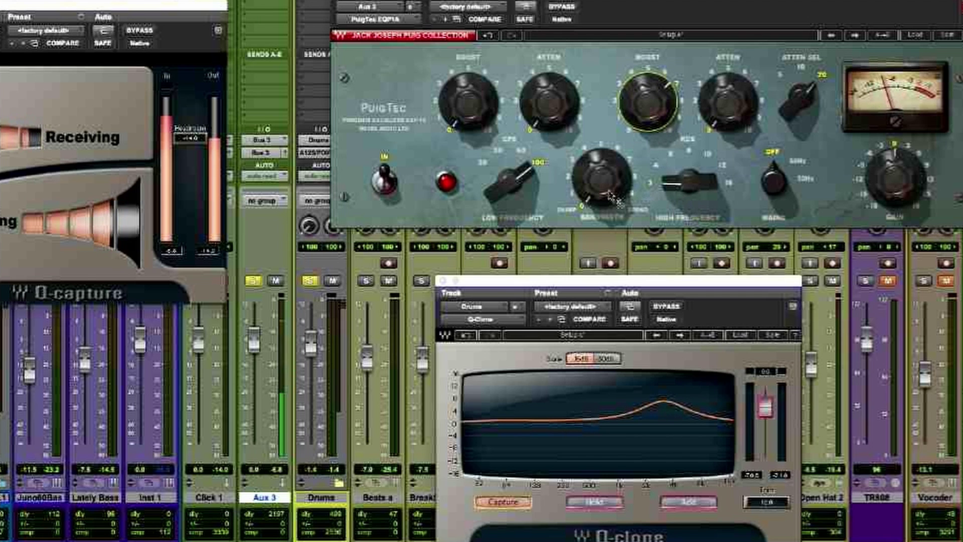
mouse_move(613, 197)
left_mouse_down()
mouse_move(613, 170)
mouse_move(613, 202)
mouse_move(613, 189)
mouse_move(577, 210)
left_mouse_up()
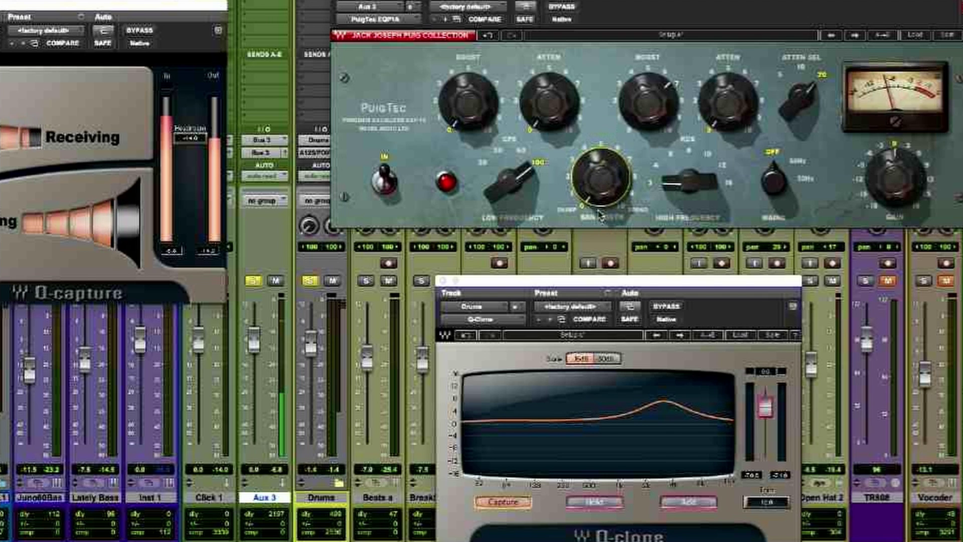
left_click_drag(663, 188, 664, 160)
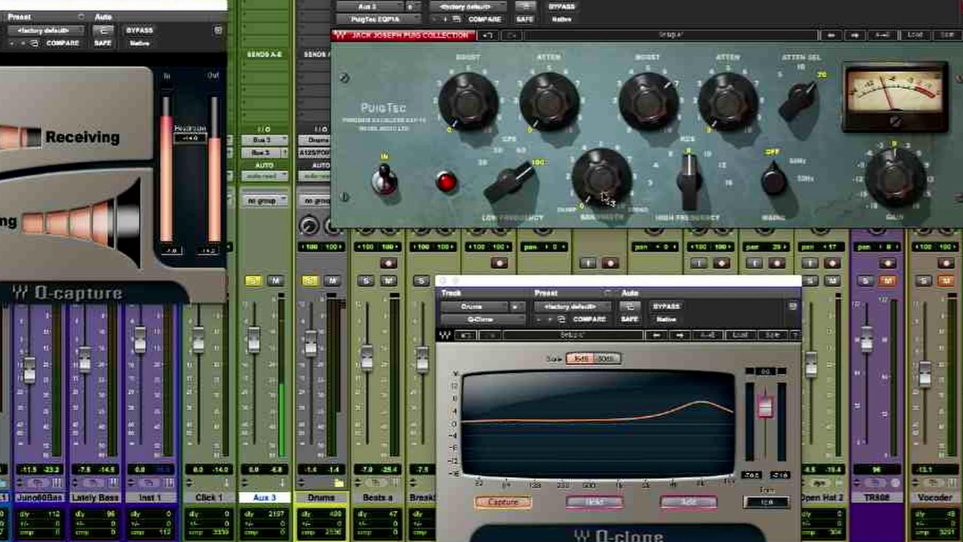
left_click_drag(601, 177, 601, 184)
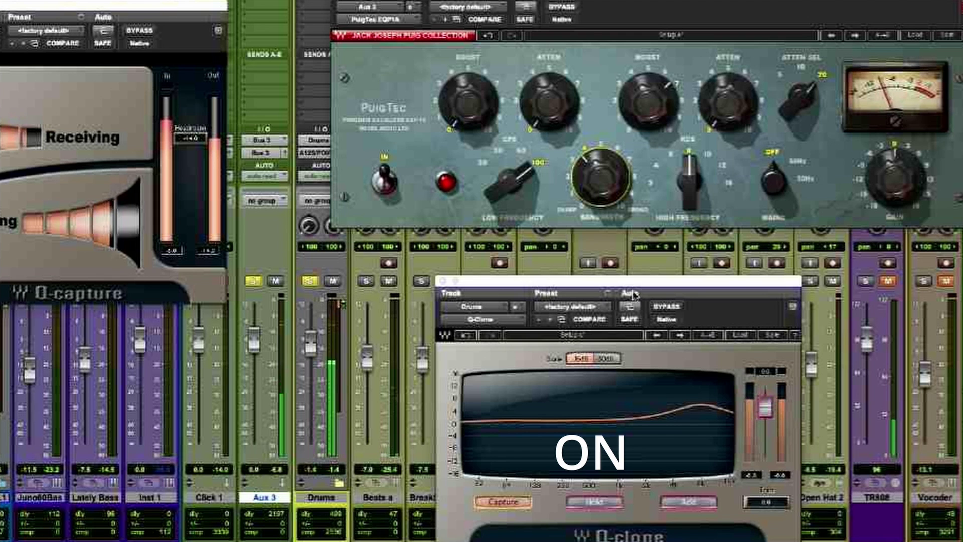
- Compare the drums with Q-Clone bypassed and active by toggling its bypass twice during playback
left_click(666, 307)
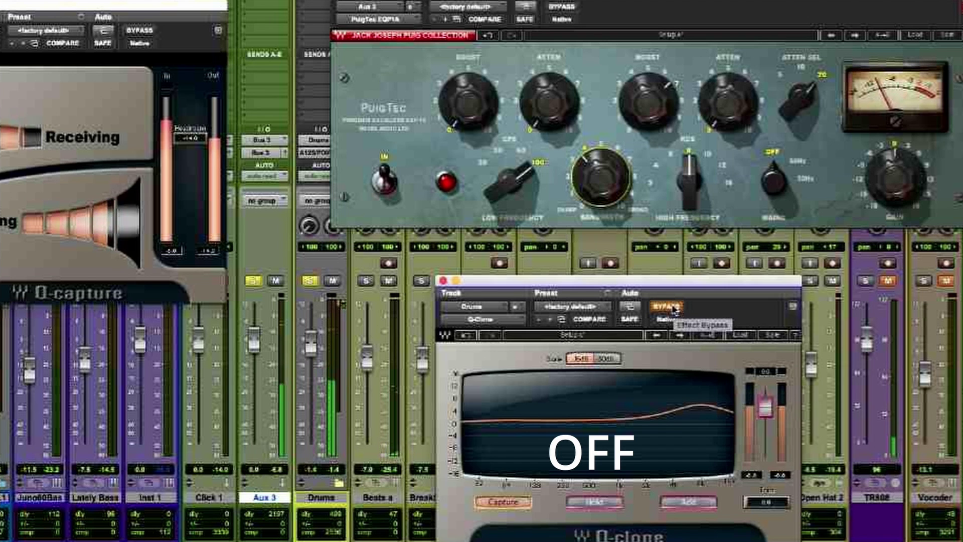
left_click(674, 310)
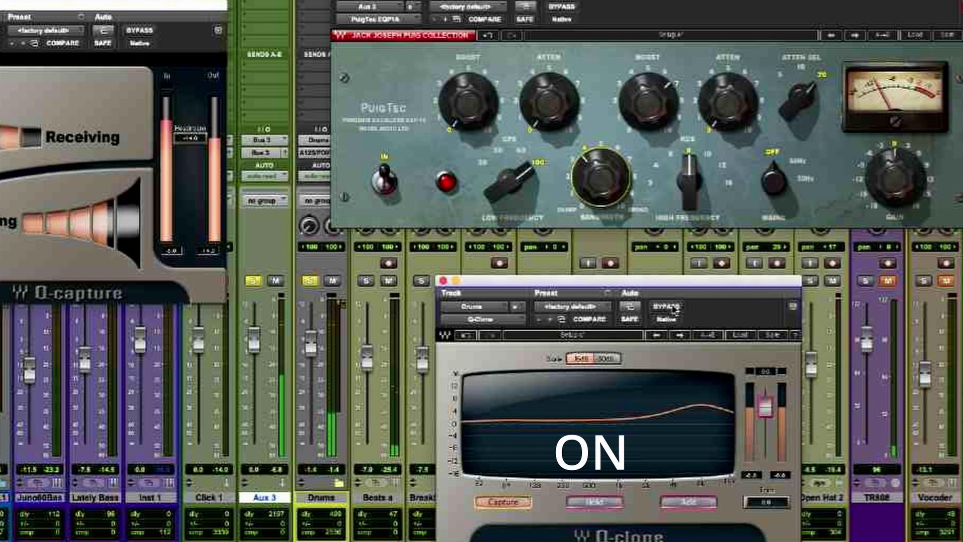
left_click(675, 309)
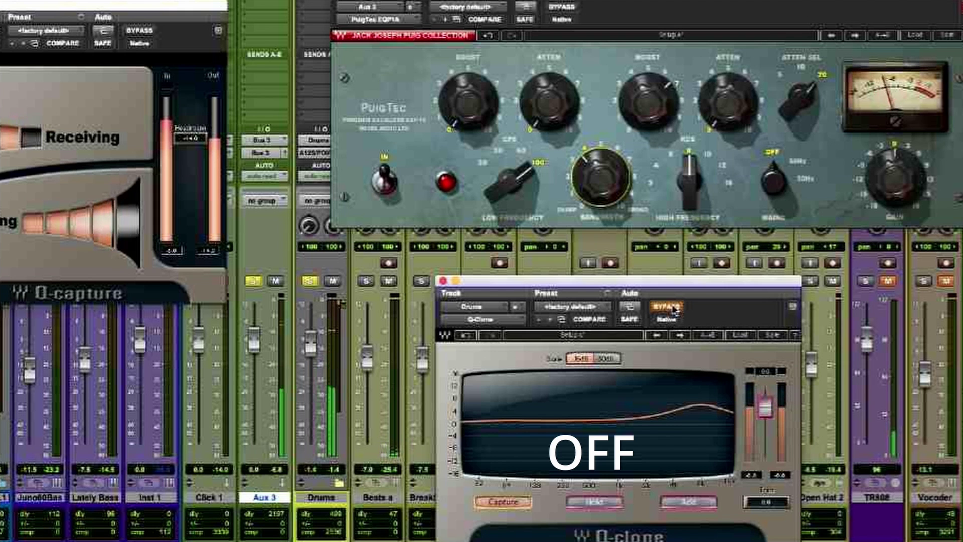
left_click(675, 310)
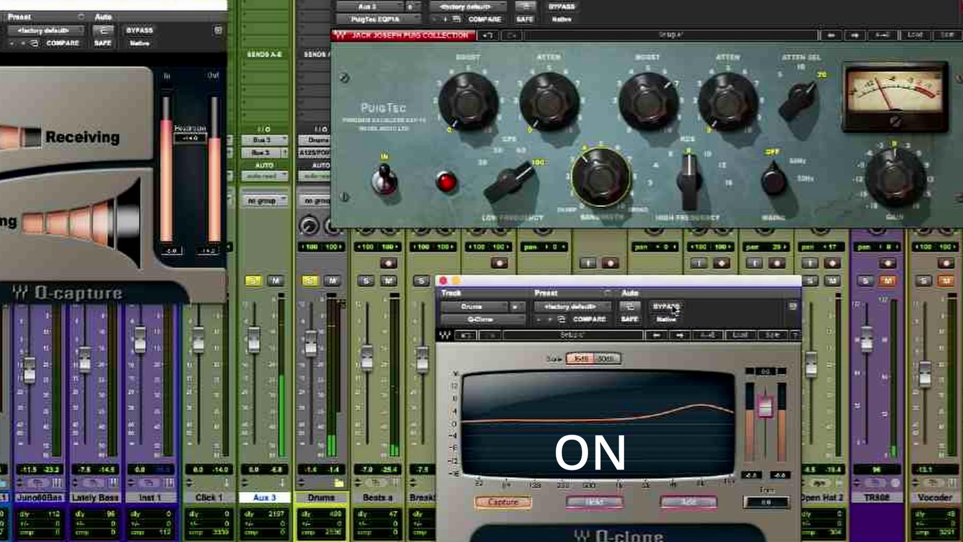
- Raise the PuigTec's low-frequency boost to about 6 and set its low frequency to 60 Hz
mouse_move(466, 108)
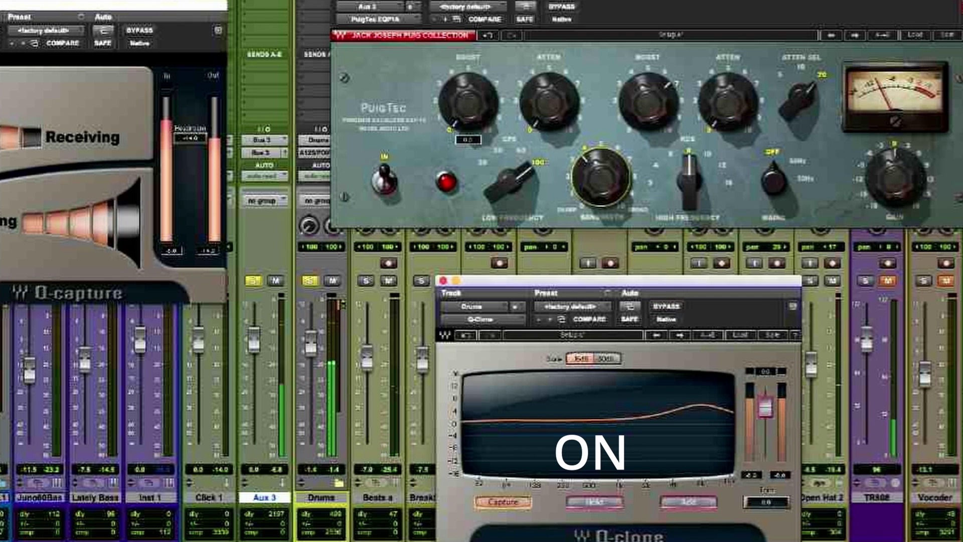
left_click_drag(467, 108, 466, 74)
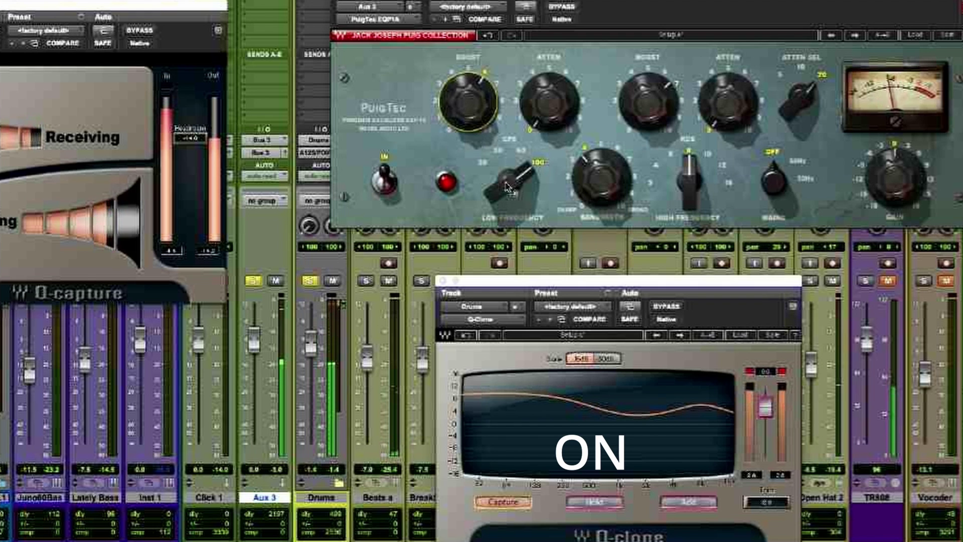
left_click_drag(507, 188, 508, 198)
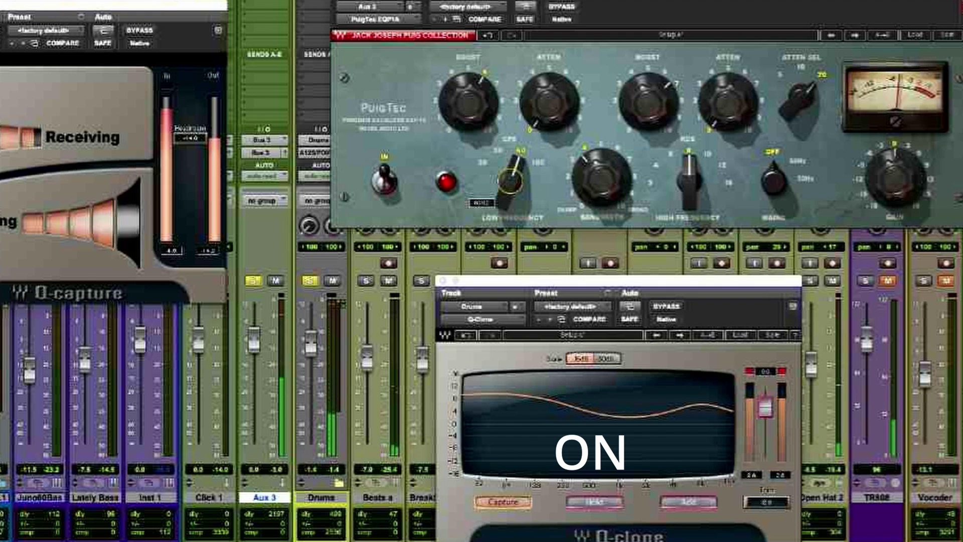
- Lower Q-Clone's output slightly and turn down the PuigTec's gain to tame the clipping
left_click(789, 377)
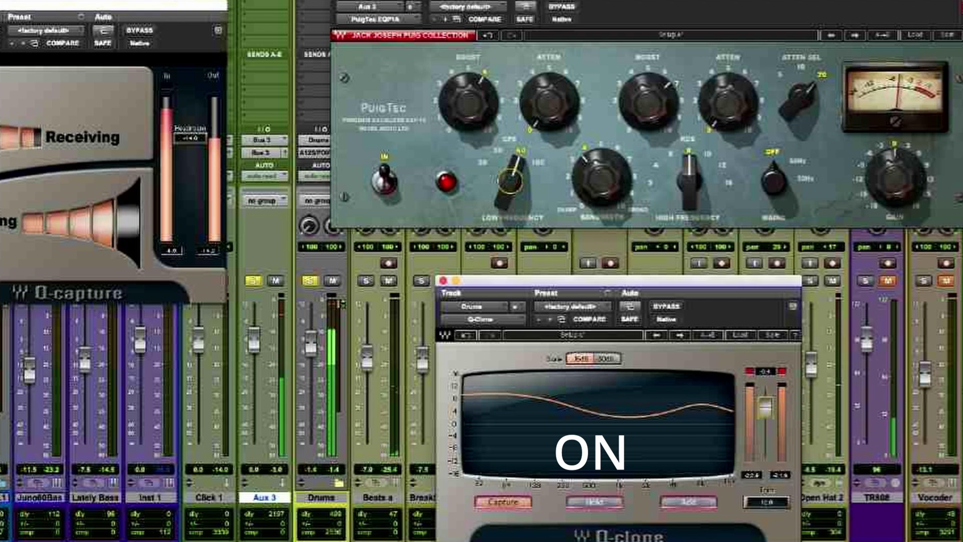
left_click(903, 196)
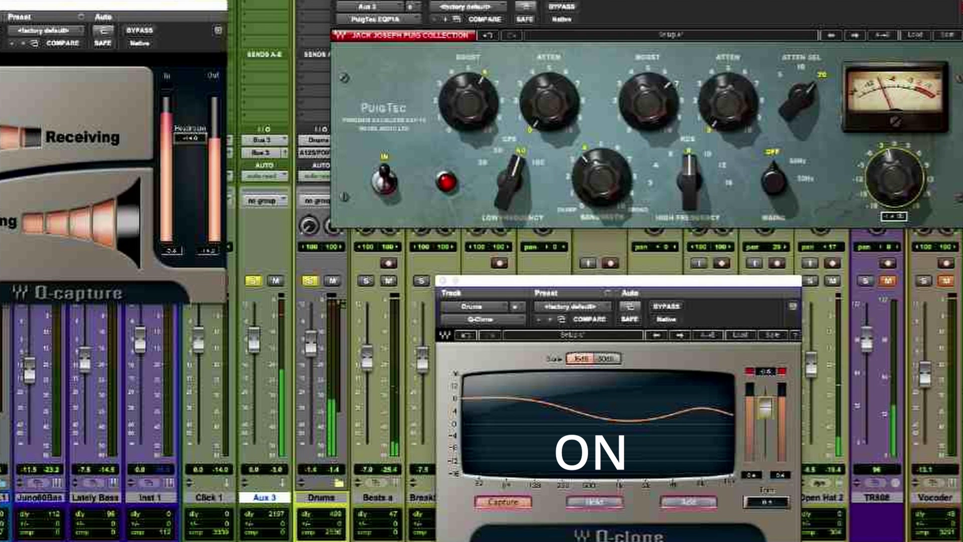
- Try a low-frequency attenuation of about 5 against the boost, and return it to 0
left_click(548, 100)
left_click_drag(549, 100, 549, 73)
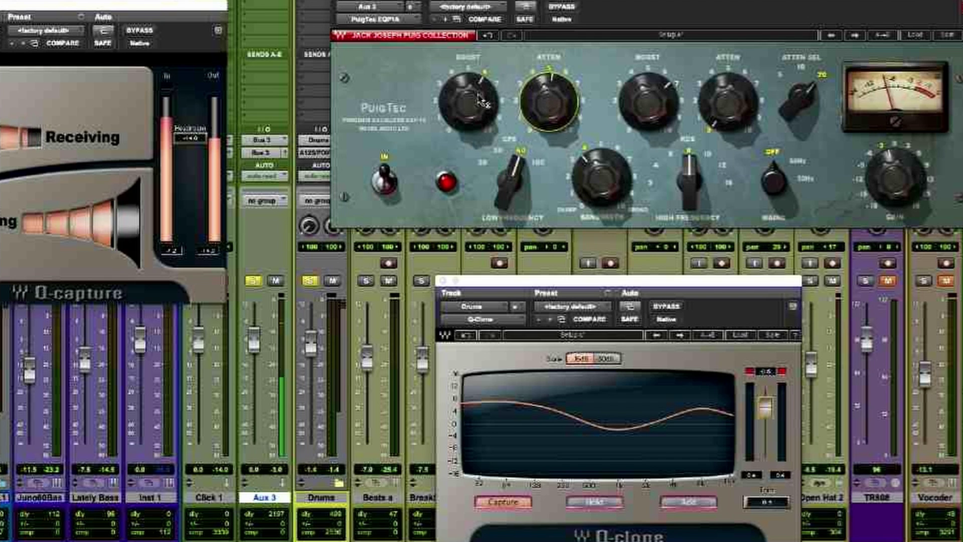
left_click_drag(548, 101, 548, 121)
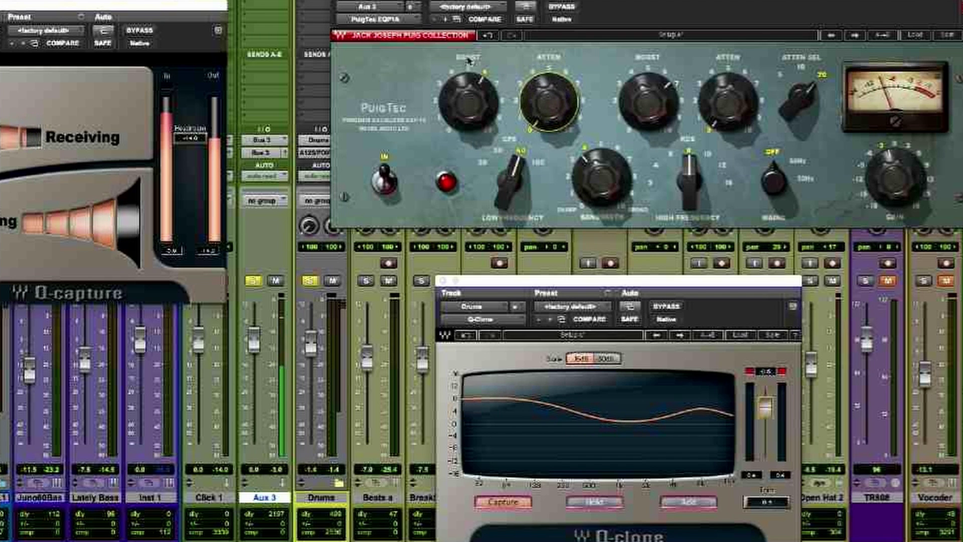
- Reset the low-frequency boost to 0, raise the low-frequency attenuation to about 7, and clear Q-Clone's clip indicators
left_click_drag(467, 98, 466, 121)
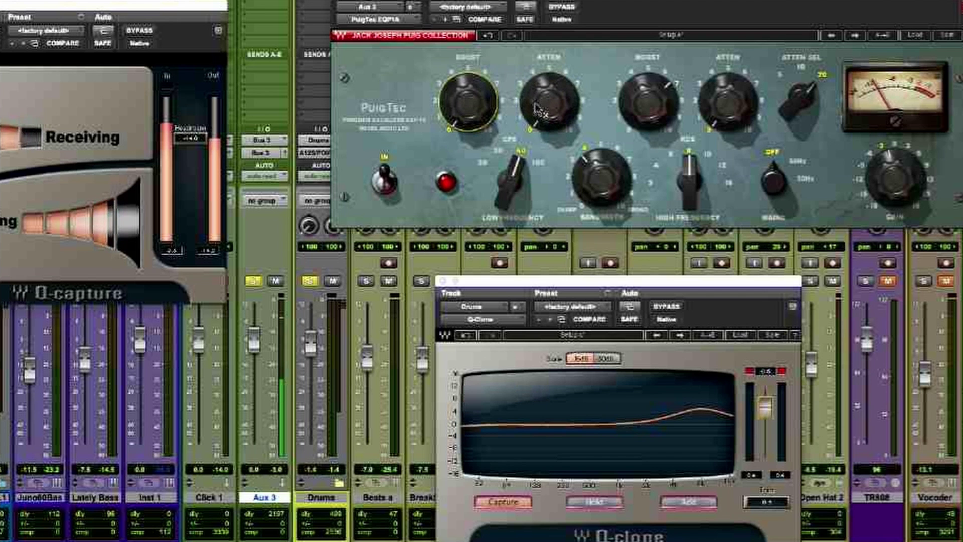
left_click_drag(548, 100, 547, 55)
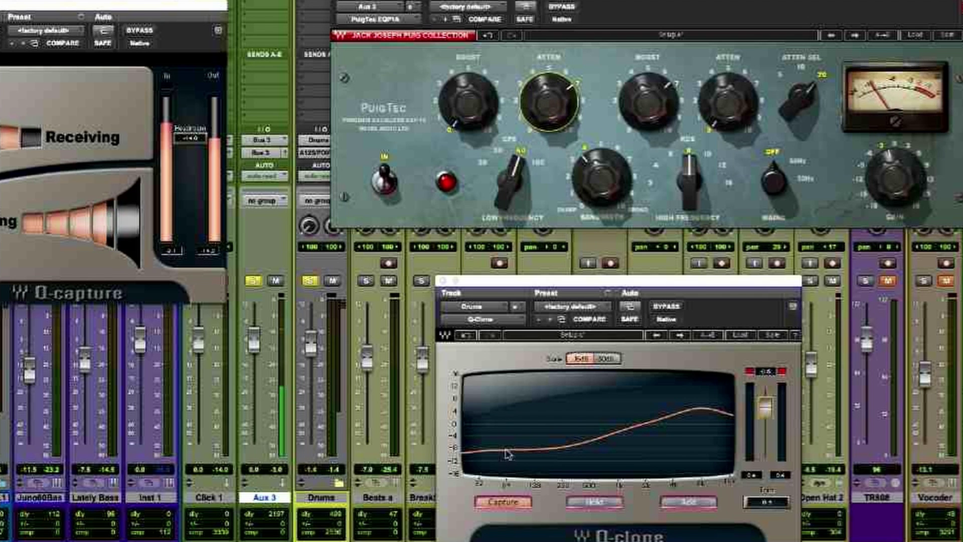
left_click(760, 377)
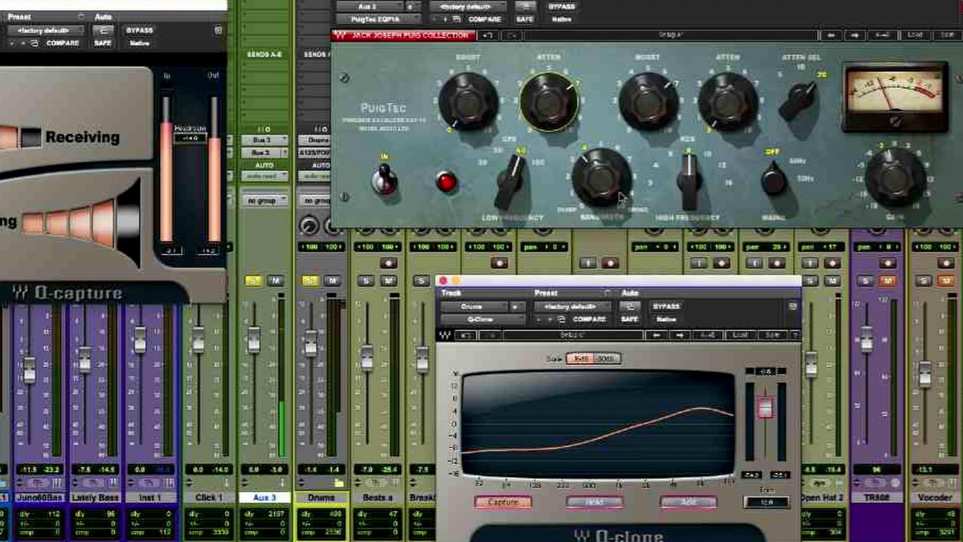
- Combine a low-frequency boost of about 5 with an attenuation of about 9 at 60 Hz
left_click_drag(465, 111, 466, 70)
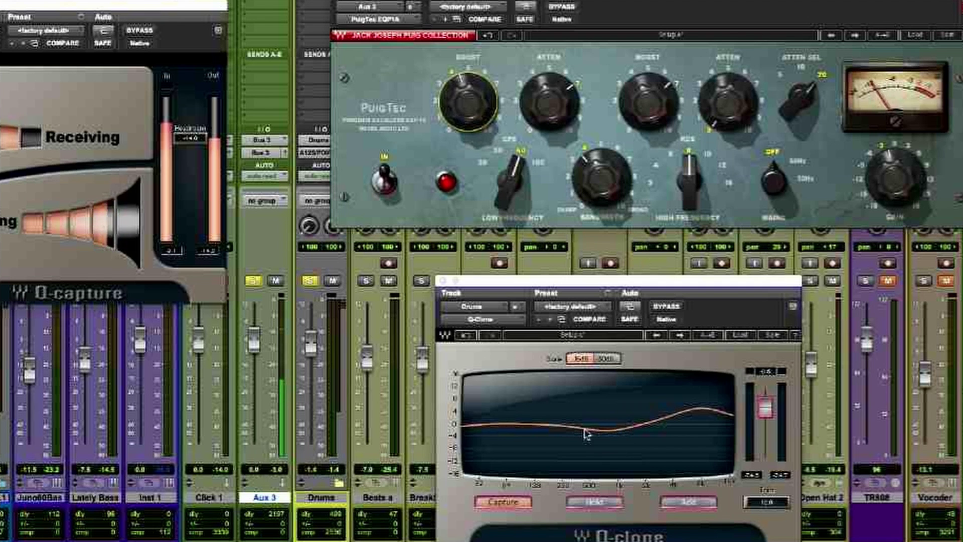
left_click_drag(551, 121, 551, 106)
left_click_drag(457, 109, 457, 102)
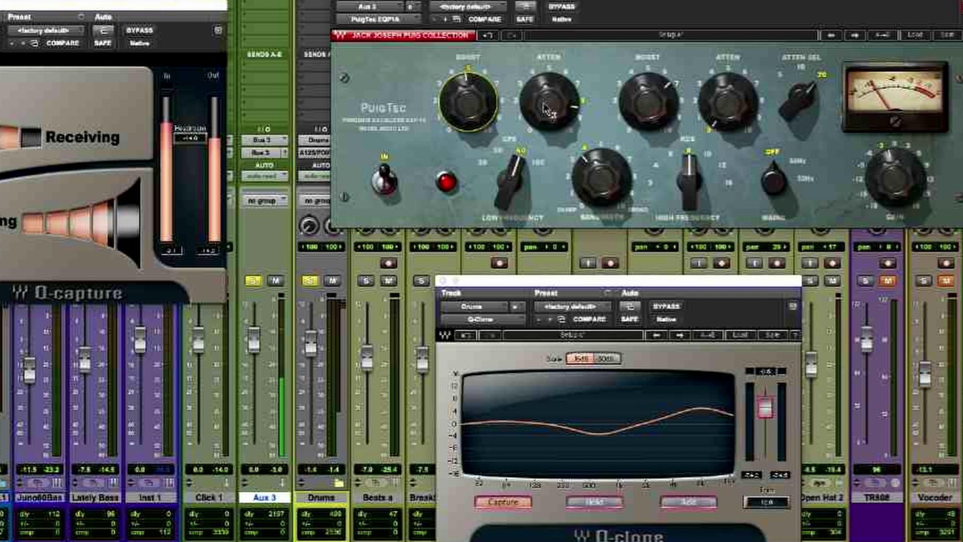
left_click_drag(539, 121, 539, 117)
left_click_drag(510, 182, 517, 178)
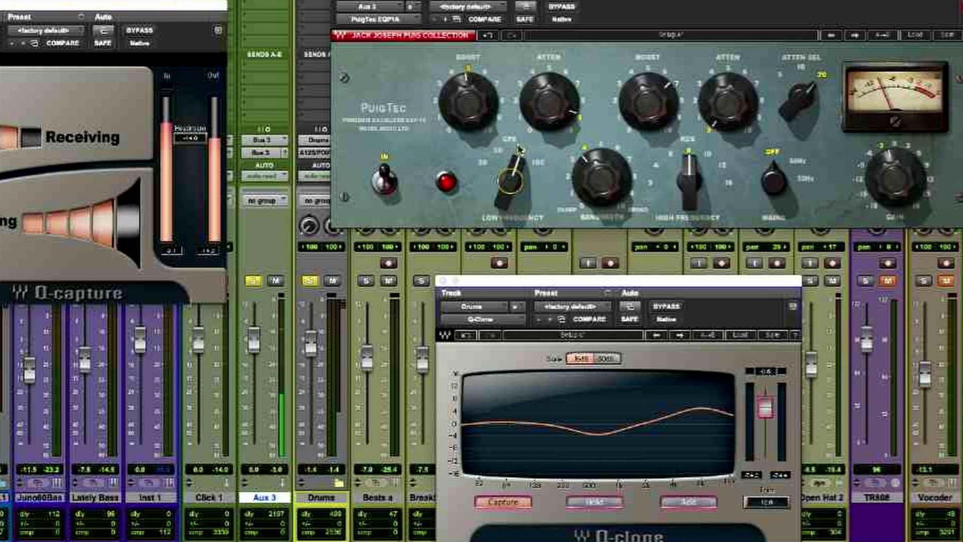
- Reset the PuigTec's low-frequency attenuation, low-frequency boost and high-frequency boost to 0
left_click_drag(529, 115, 467, 50)
left_click_drag(468, 100, 468, 140)
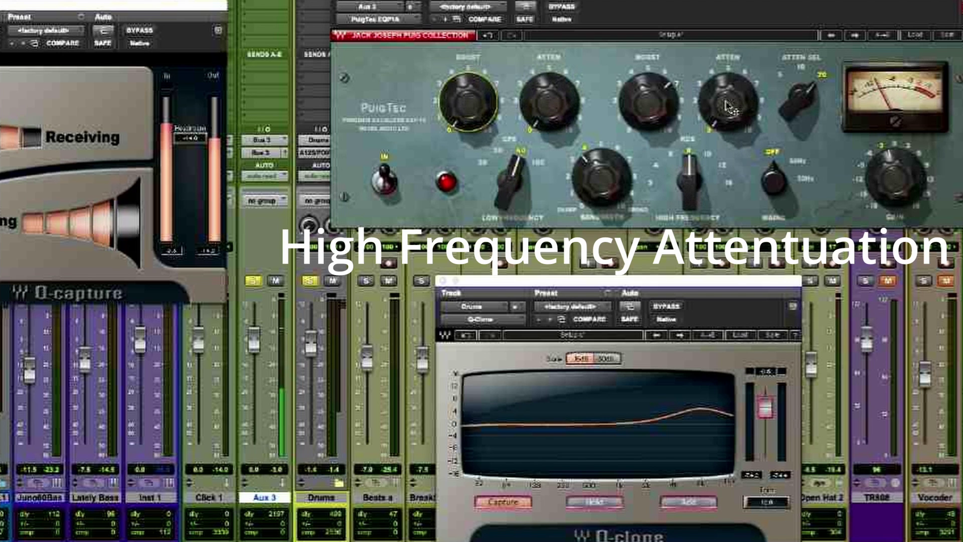
left_click_drag(647, 119, 650, 143)
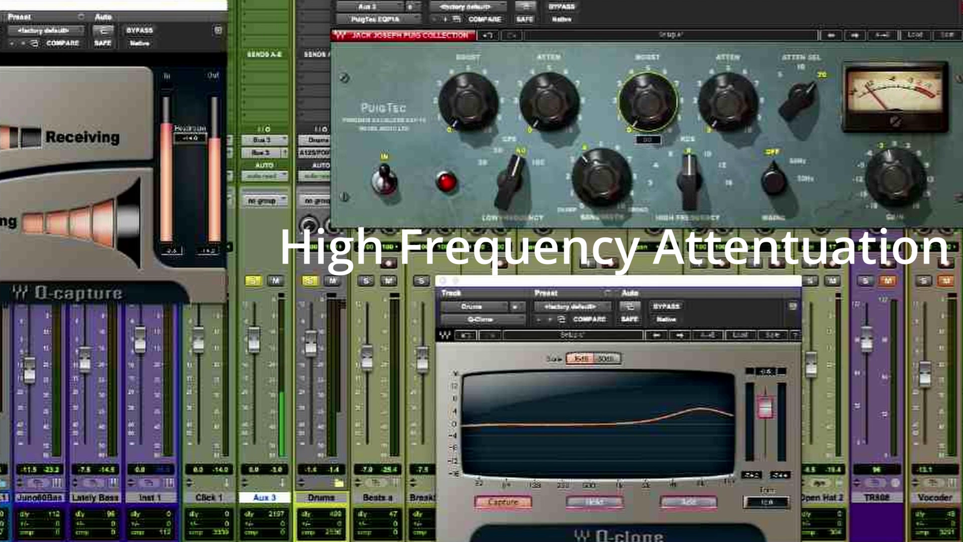
- Raise the high-frequency attenuation to about 6 and set the attenuation selector to 5 kHz, trying 10 kHz for comparison
left_click_drag(740, 117, 740, 85)
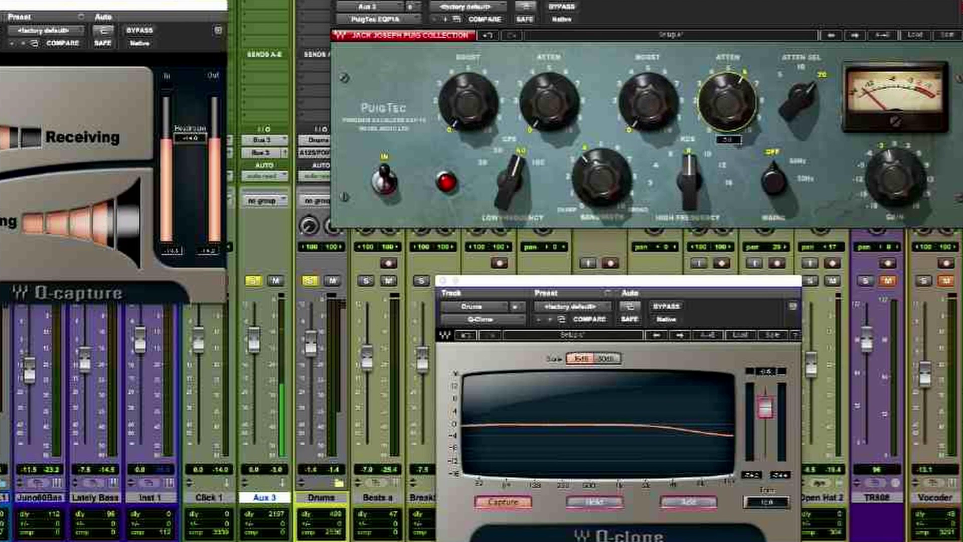
left_click(801, 96)
key("Down")
key("Down")
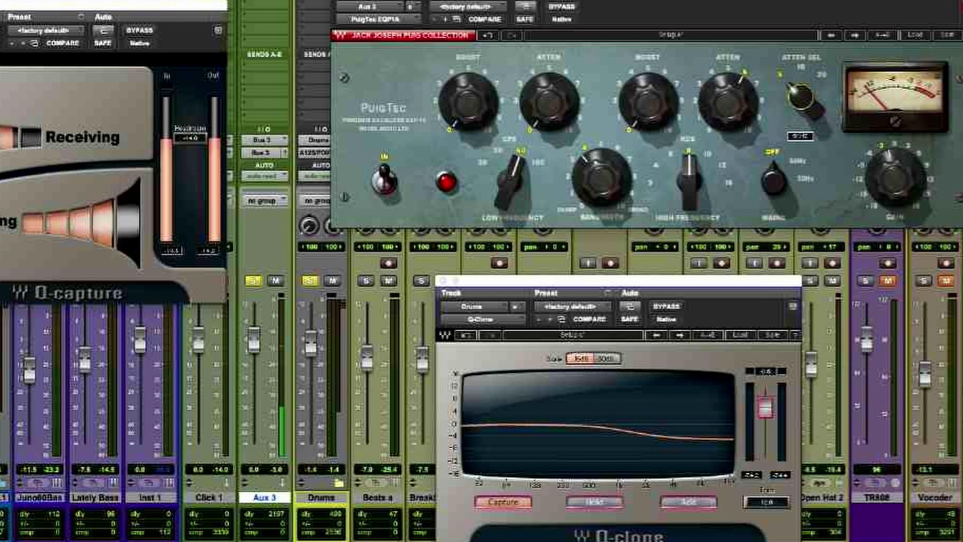
key("Up")
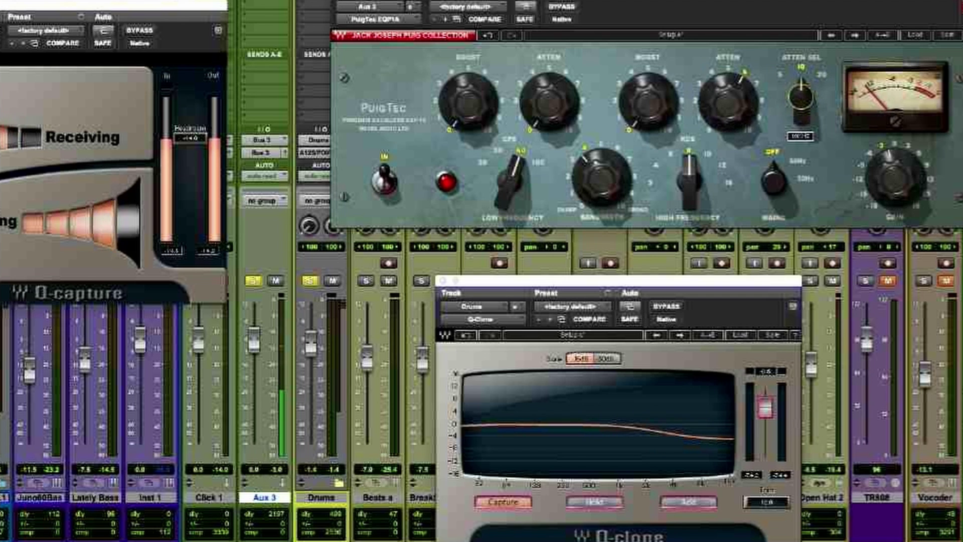
key("Down")
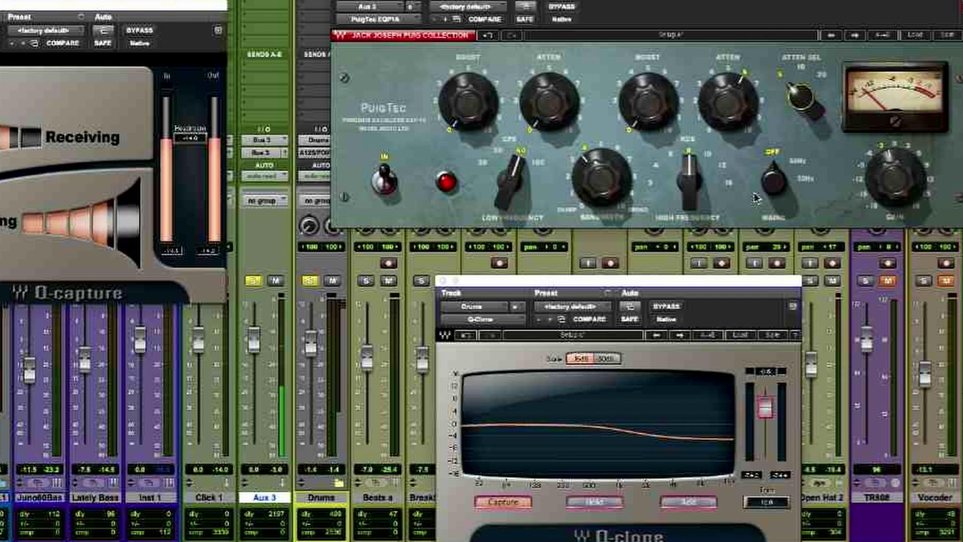
- Raise the high-frequency boost to about 8 and widen its bandwidth to 10
left_click_drag(646, 100, 646, 66)
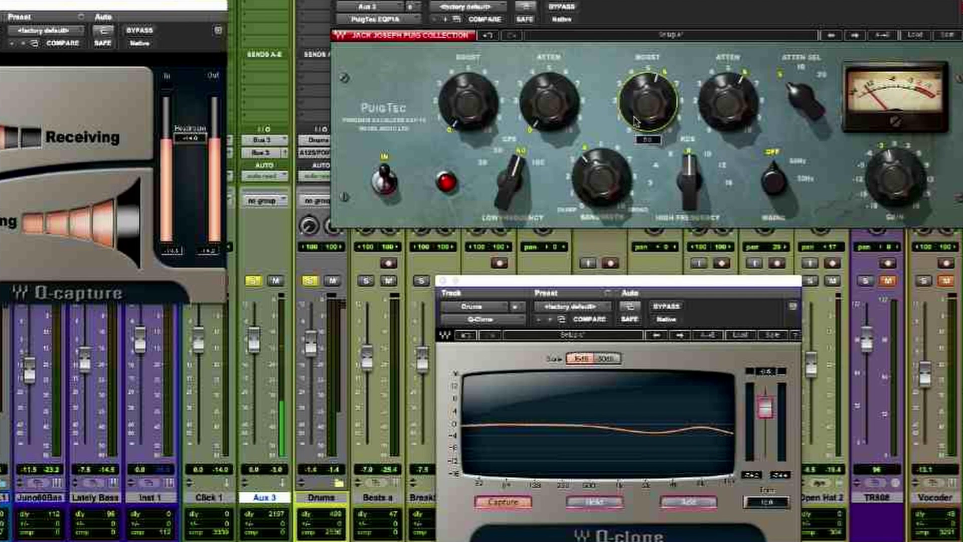
scroll(592, 191, "up", 10)
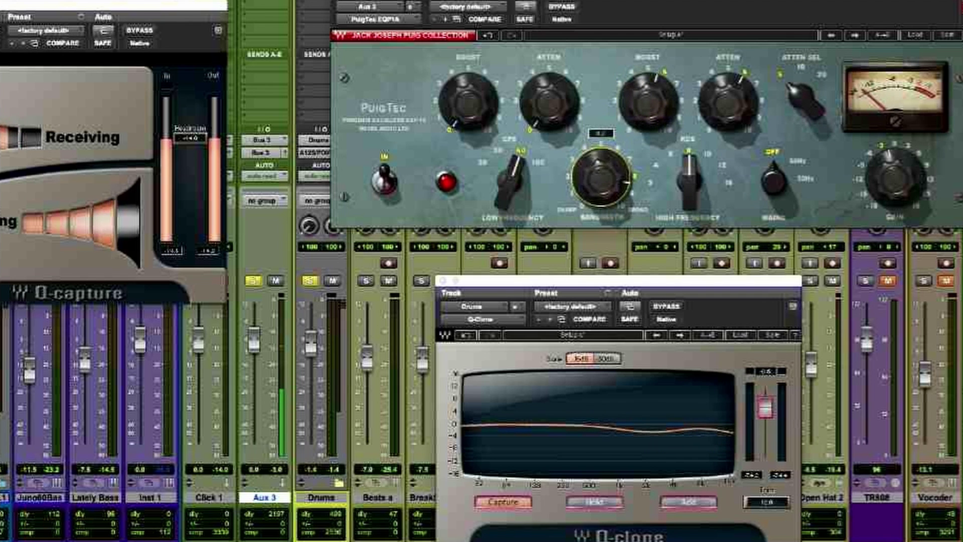
left_click_drag(647, 102, 647, 87)
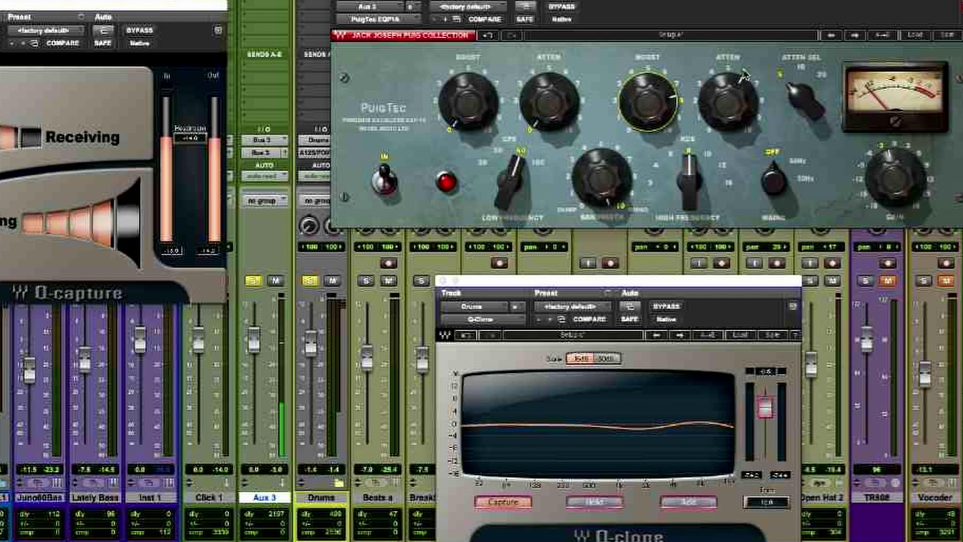
- Raise the high-frequency attenuation to about 9 and the high-frequency boost to 10, with the boost centred at 10 kHz
left_click(727, 100)
left_click_drag(728, 101, 727, 95)
mouse_move(647, 103)
left_mouse_down()
mouse_move(702, 181)
mouse_move(688, 165)
mouse_move(688, 194)
mouse_move(722, 83)
left_mouse_up()
left_click(699, 181)
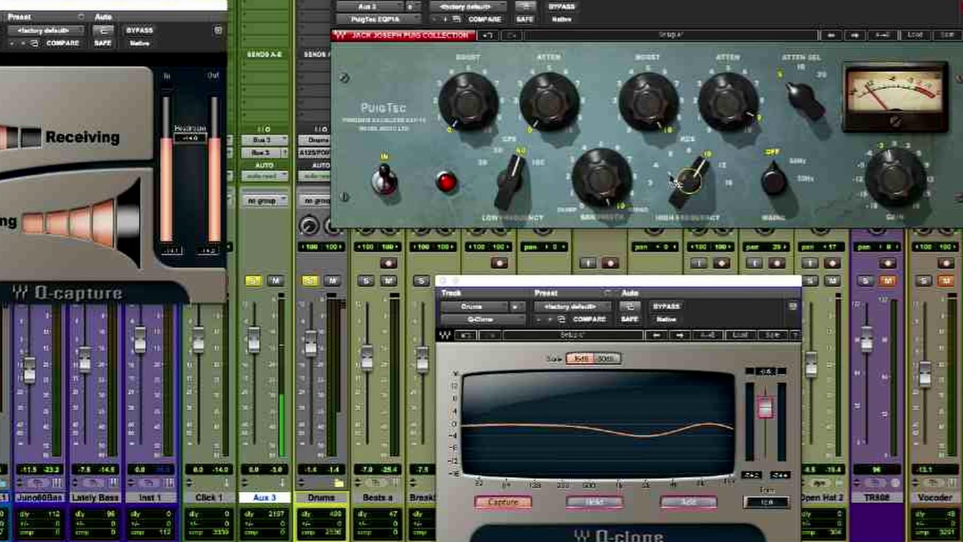
- Load the Drum Bus Sweetener user preset in Q-Clone on the Drums track
mouse_move(688, 180)
left_click_drag(688, 180, 692, 173)
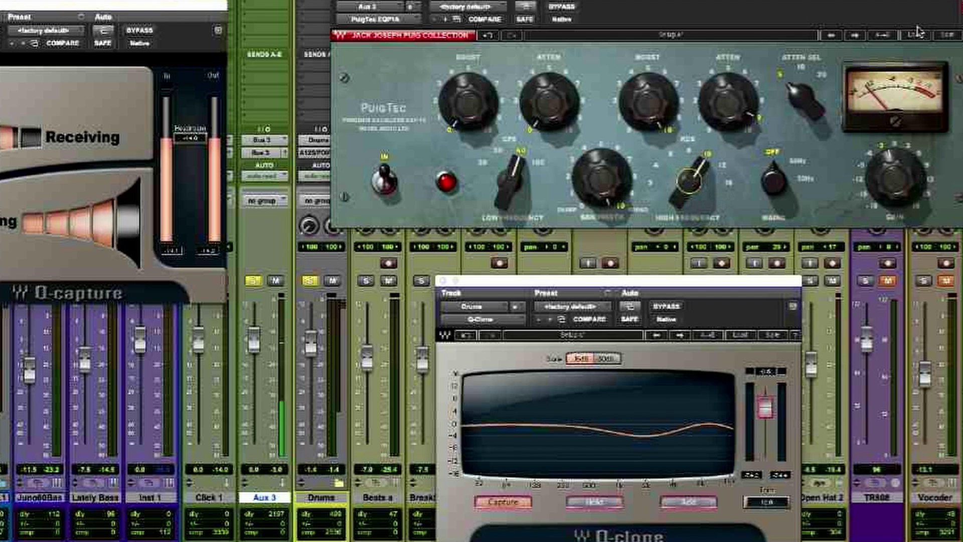
left_click(742, 335)
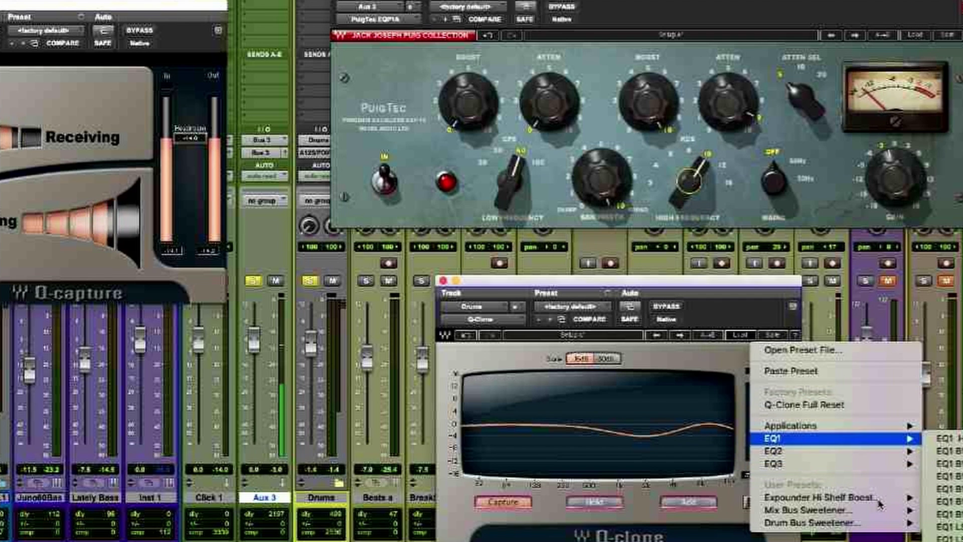
mouse_move(854, 524)
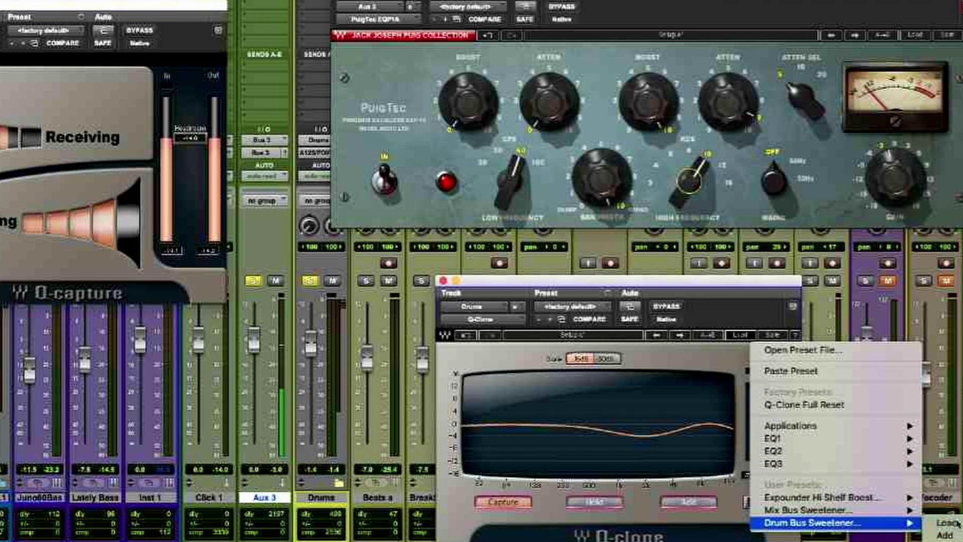
left_click(950, 523)
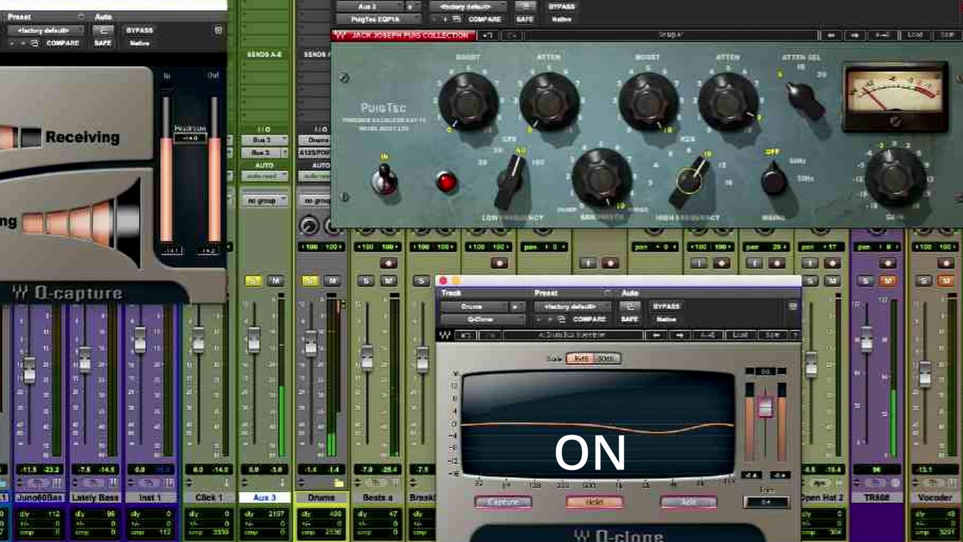
- Compare the soloed drums with Q-Clone bypassed and active
left_click(667, 307)
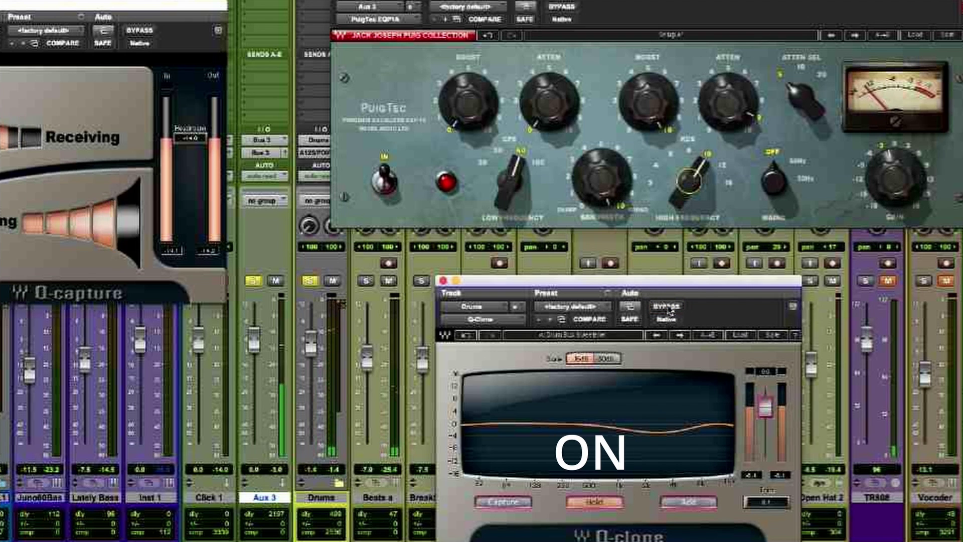
left_click(667, 307)
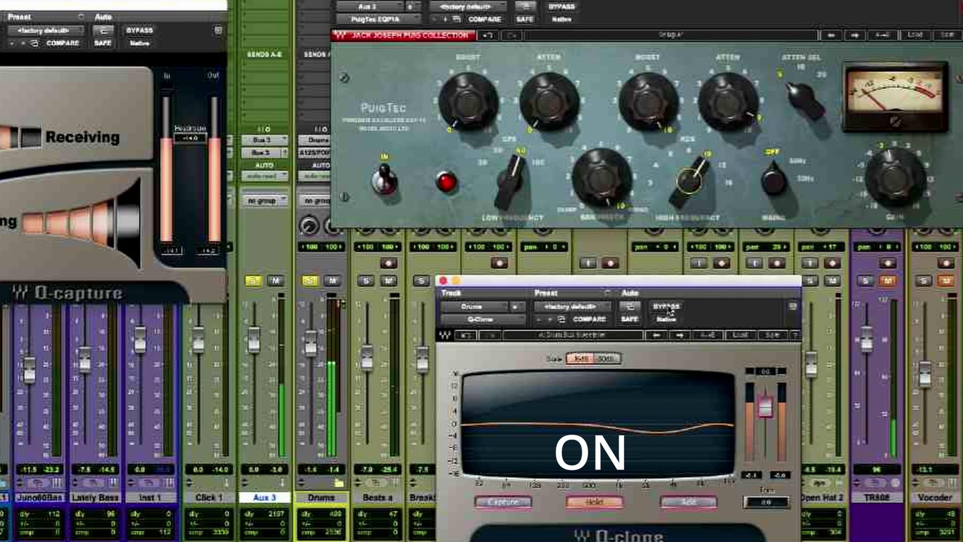
left_click(667, 307)
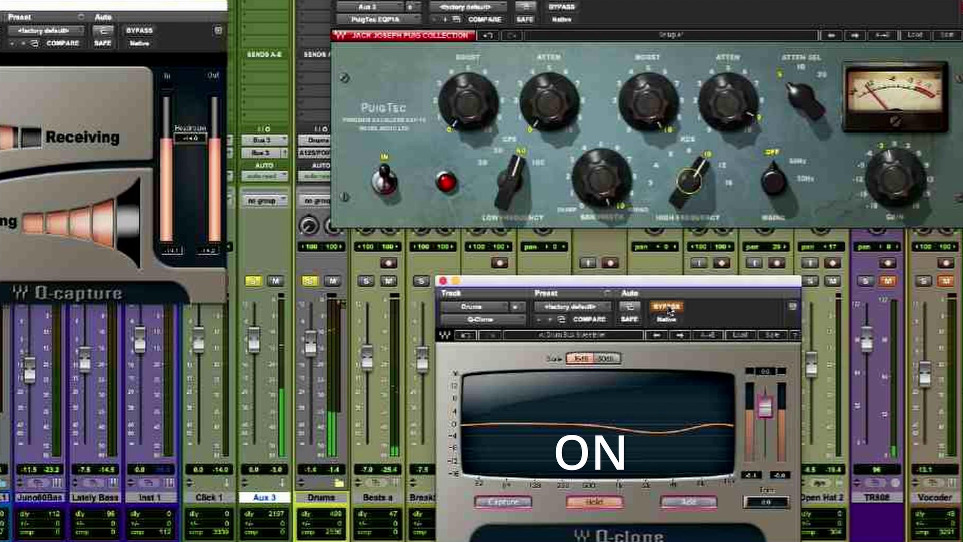
left_click(667, 307)
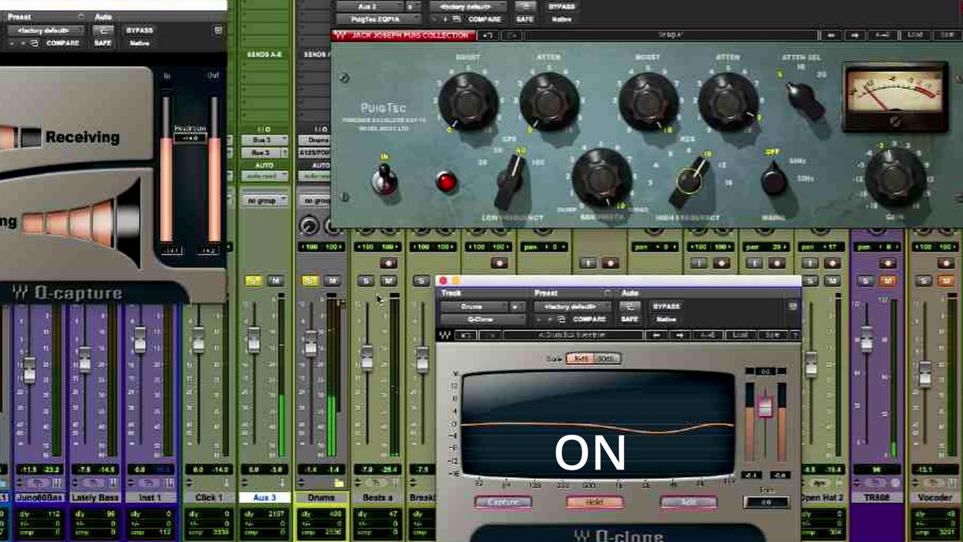
- Unsolo the Drums and Aux 3 tracks and compare Q-Clone bypassed and active within the full mix
left_click(310, 282)
left_click(253, 280)
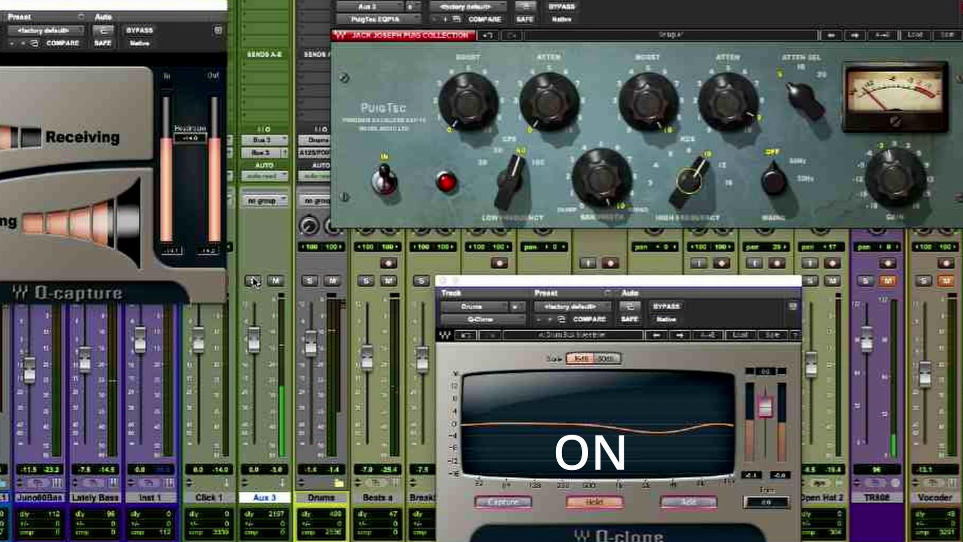
left_click(676, 308)
left_click(676, 308)
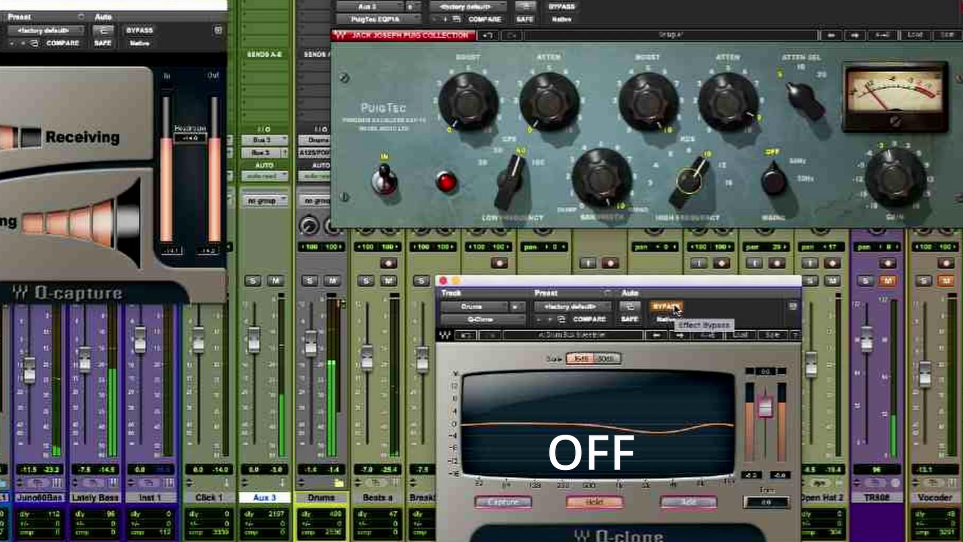
left_click(676, 307)
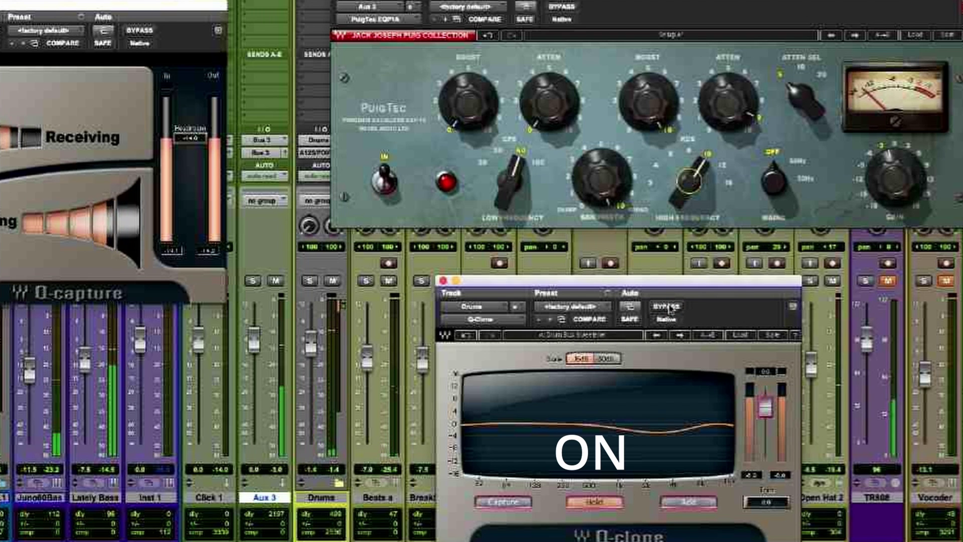
left_click(671, 308)
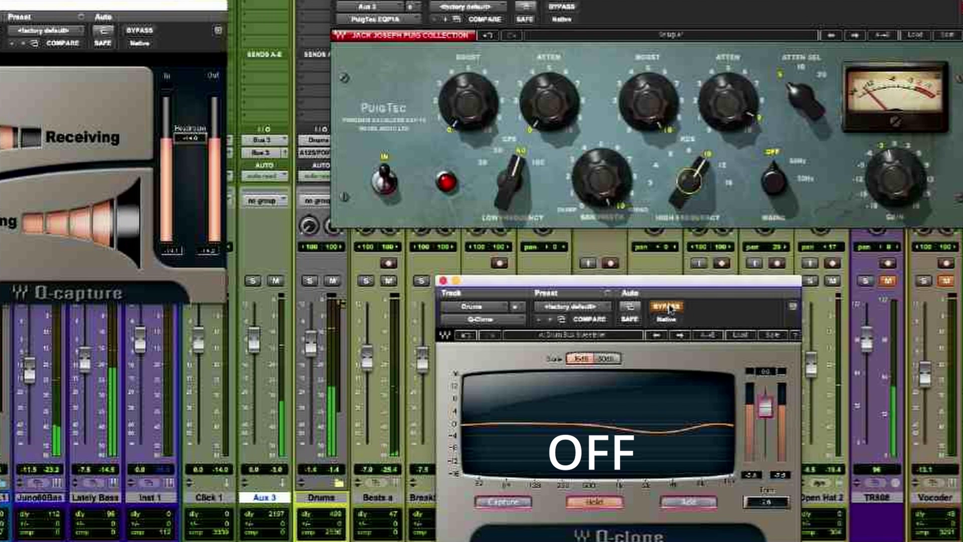
left_click(671, 308)
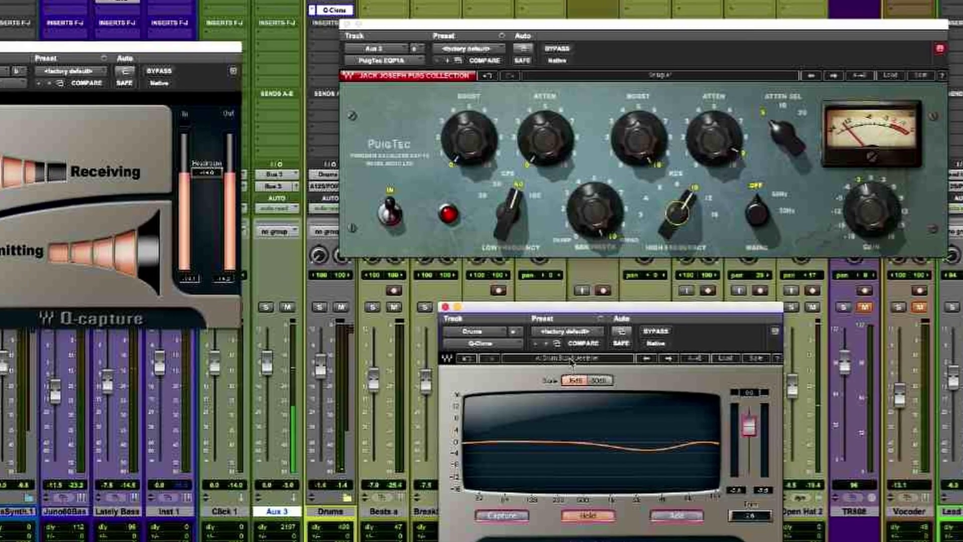
- Switch Q-Clone to the 30 dB scale and replace the PuigTec EQP1A on Aux 3 with Red 2 EQ (mono)
left_click(598, 380)
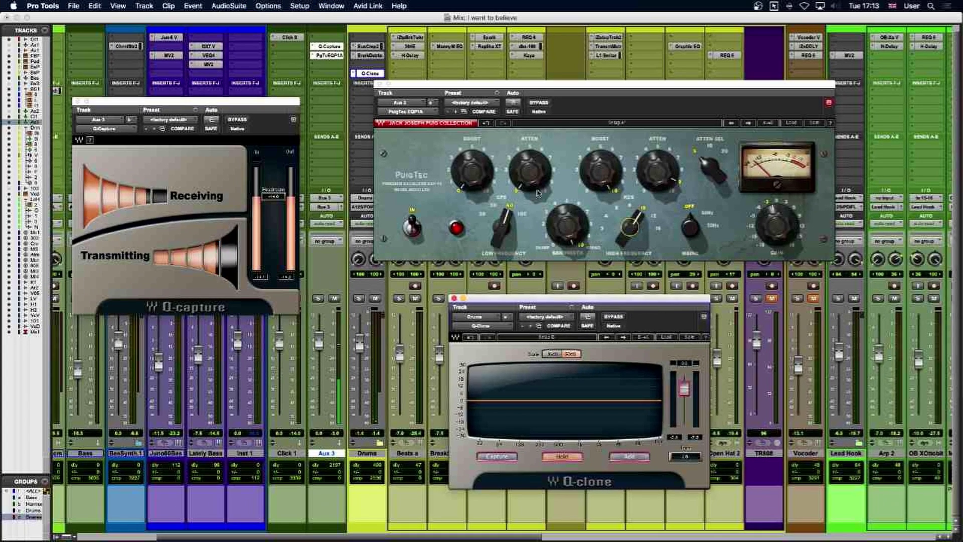
left_click(379, 84)
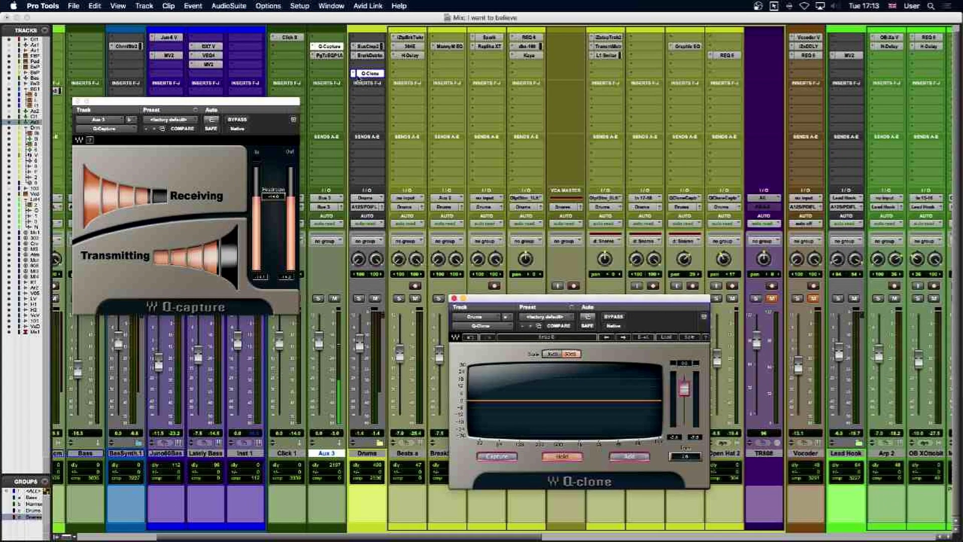
left_click(311, 56)
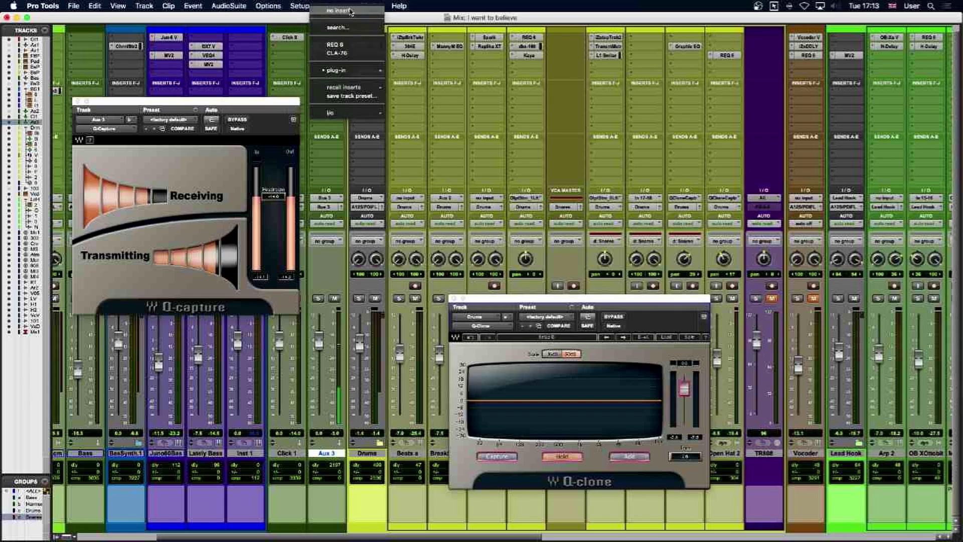
left_click(328, 60)
left_click(313, 56)
mouse_move(351, 56)
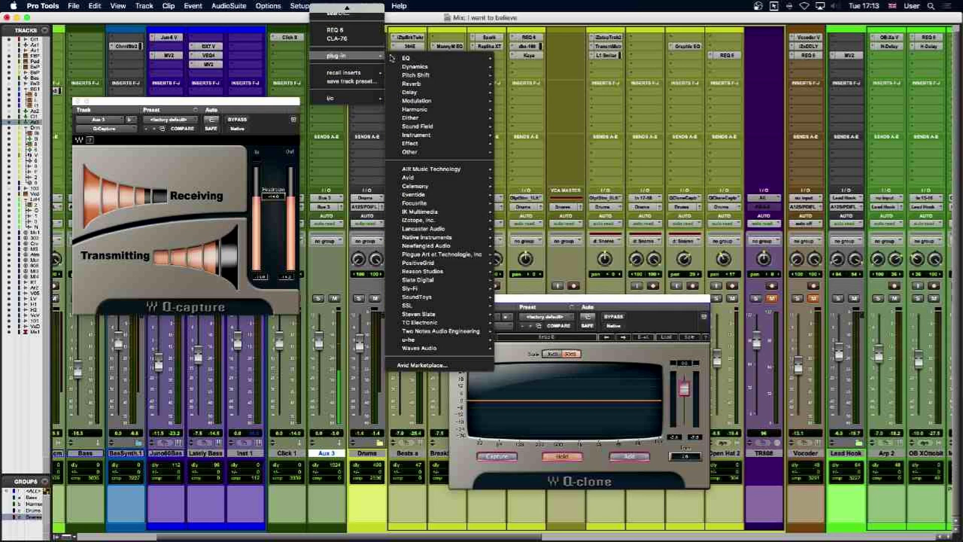
mouse_move(436, 58)
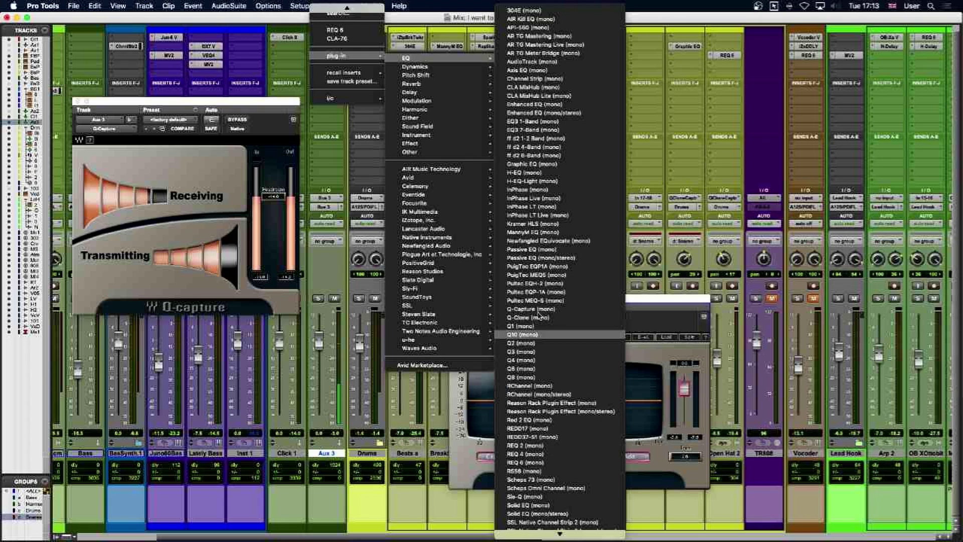
left_click(529, 419)
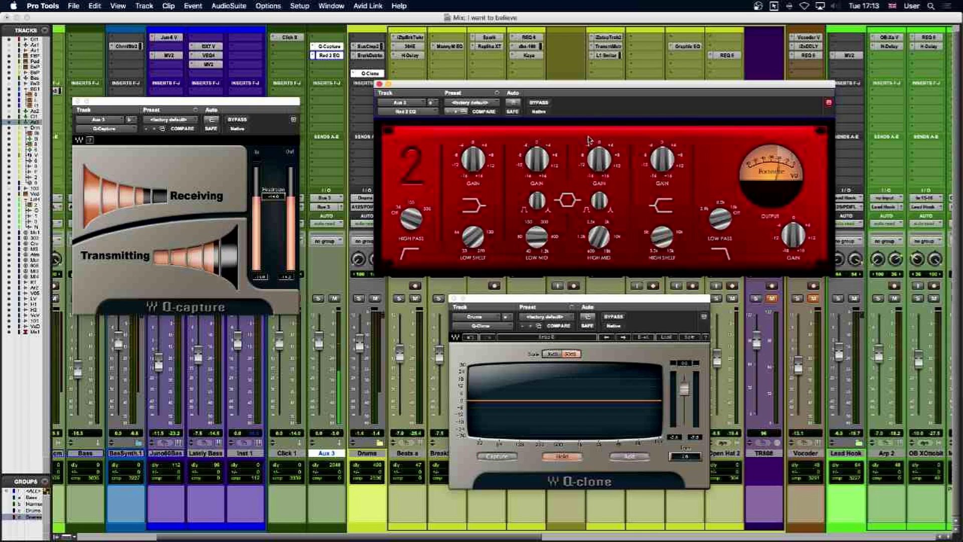
- Start capturing in Q-Clone on the finer dB scale and boost the Red 2 EQ's low-mid band by about 8 dB with a wide bandwidth
left_click(496, 456)
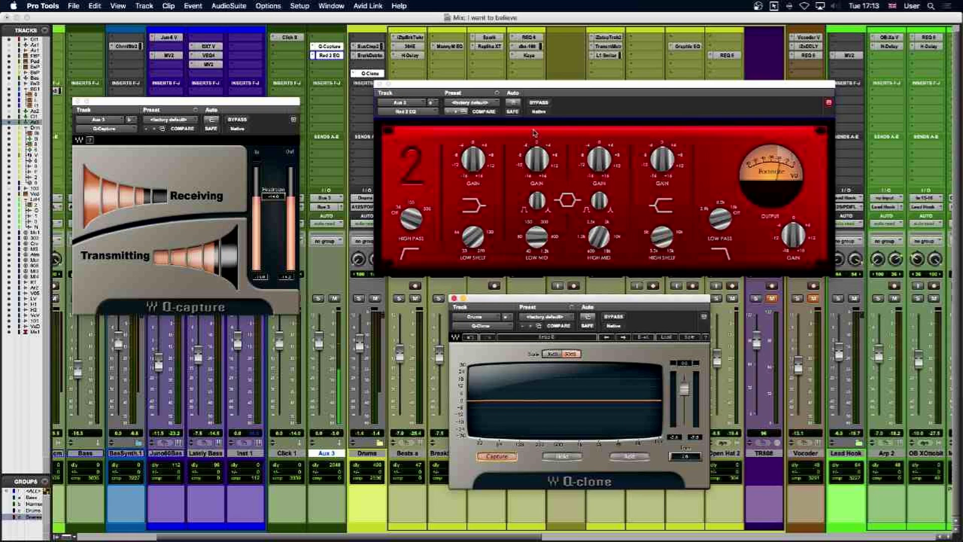
left_click_drag(536, 163, 535, 148)
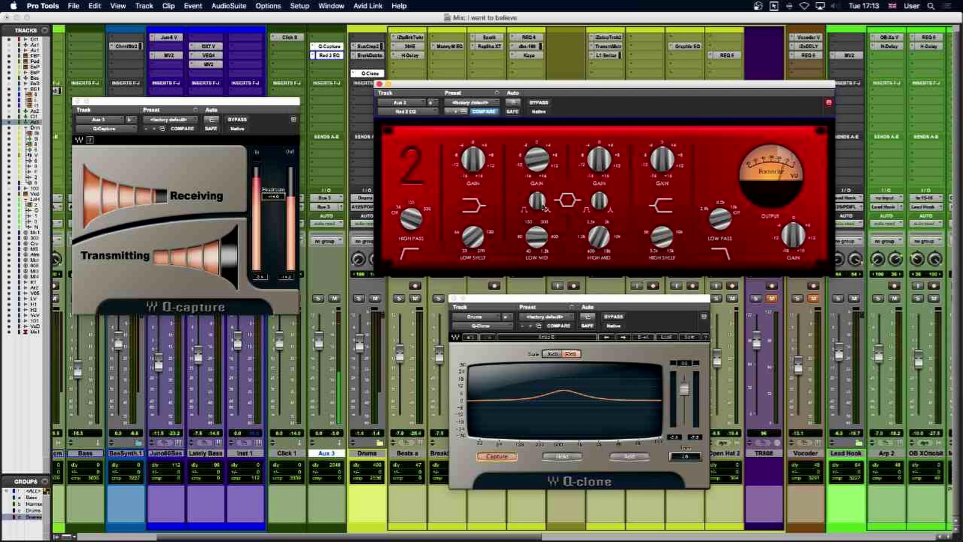
left_click_drag(537, 207, 535, 190)
left_click(552, 354)
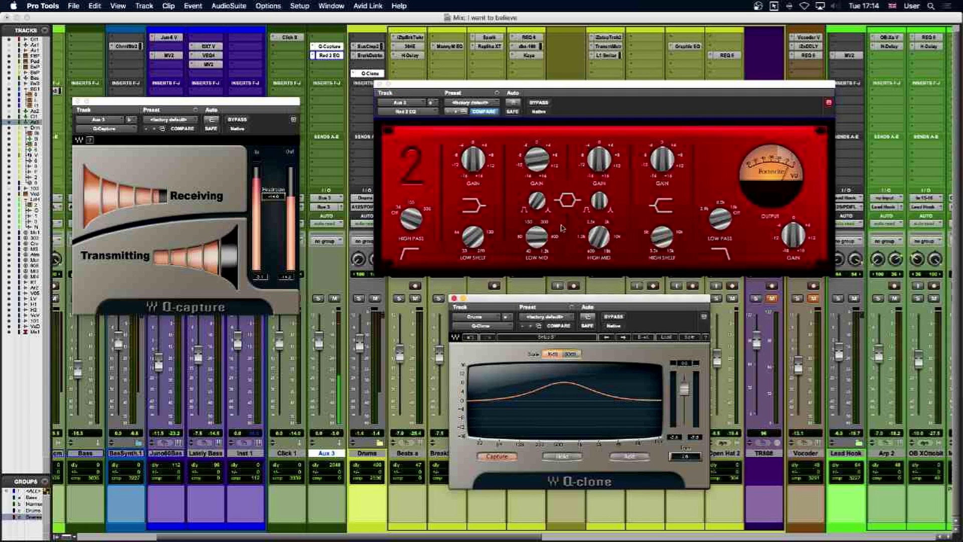
- Narrow the Red 2 EQ's low-mid boost at a lower frequency, and boost the high shelf by about 7 dB
left_click_drag(535, 203, 536, 198)
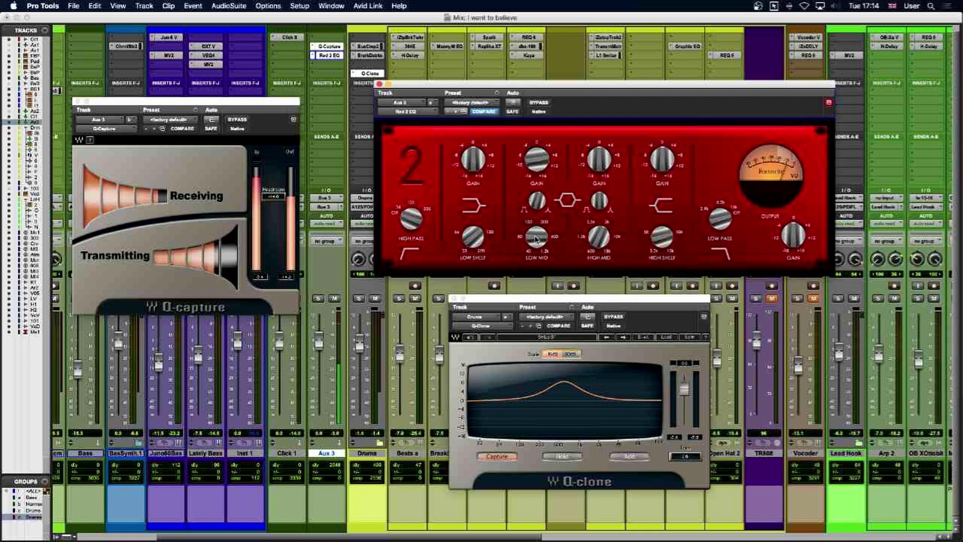
mouse_move(536, 239)
left_mouse_down()
mouse_move(534, 267)
mouse_move(534, 252)
left_mouse_up()
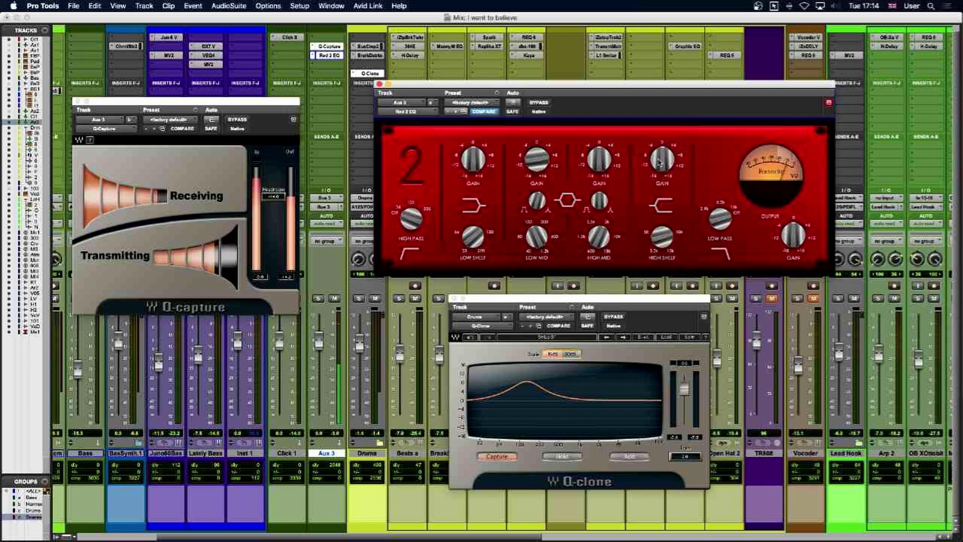
mouse_move(659, 163)
left_mouse_down()
mouse_move(661, 135)
mouse_move(662, 149)
left_mouse_up()
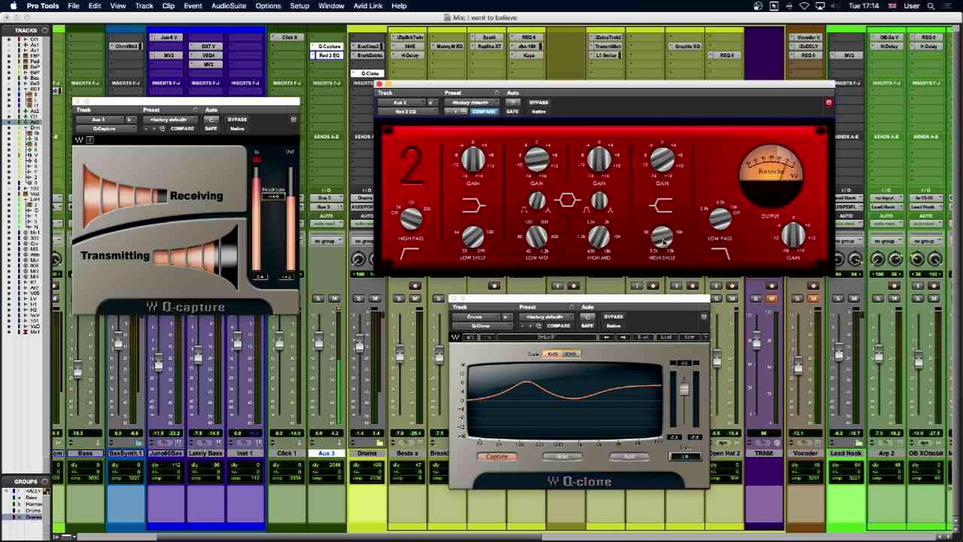
left_click_drag(663, 241, 661, 268)
- Replace the Red 2 EQ on Aux 3 with Passive EQ (mono)
left_click(422, 112)
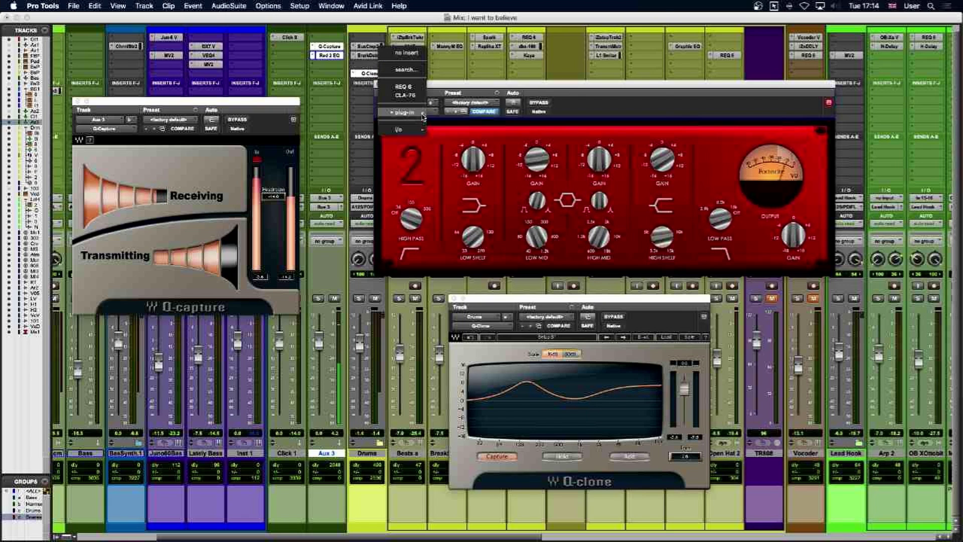
mouse_move(423, 113)
mouse_move(451, 115)
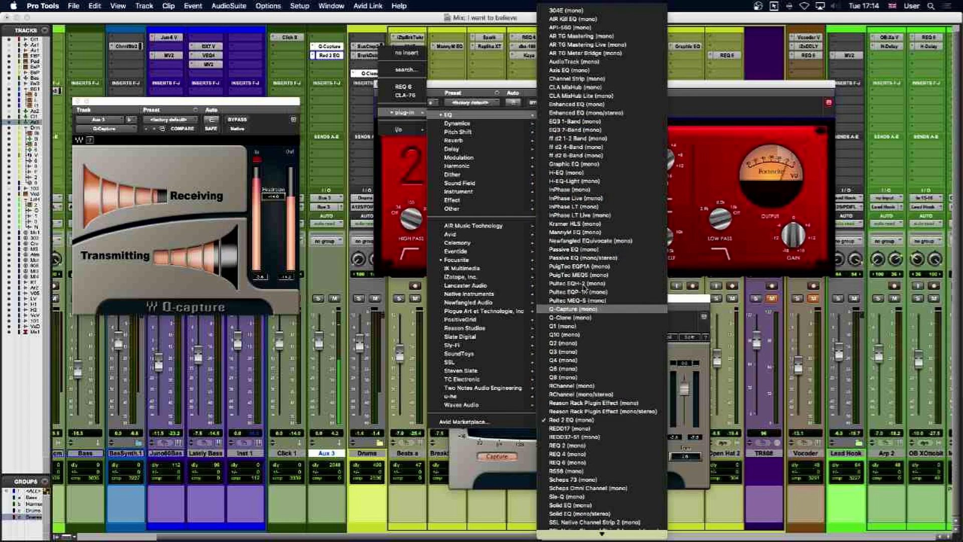
left_click(591, 249)
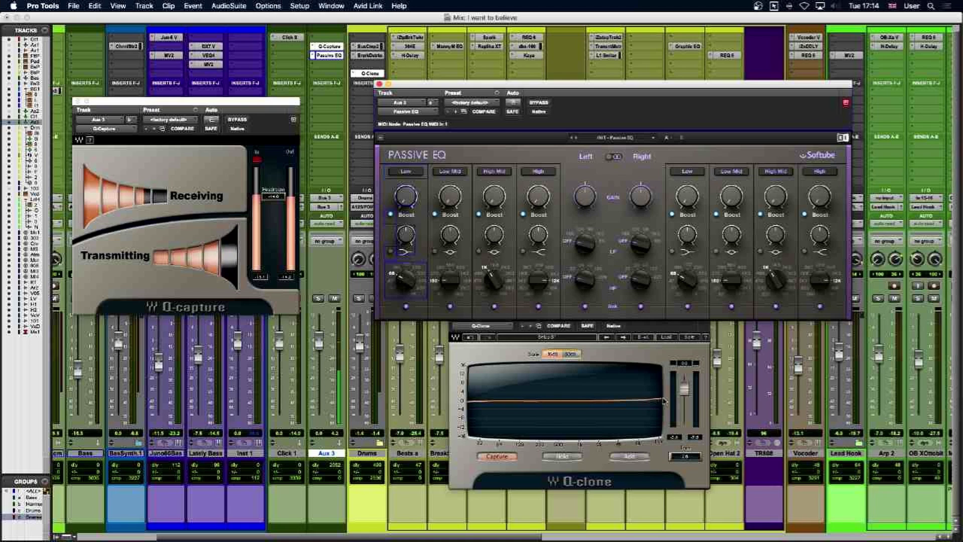
- Boost the Passive EQ's high band by 10.20 at a lower frequency and cut the high-mid band by 10.80
left_click_drag(538, 197, 537, 179)
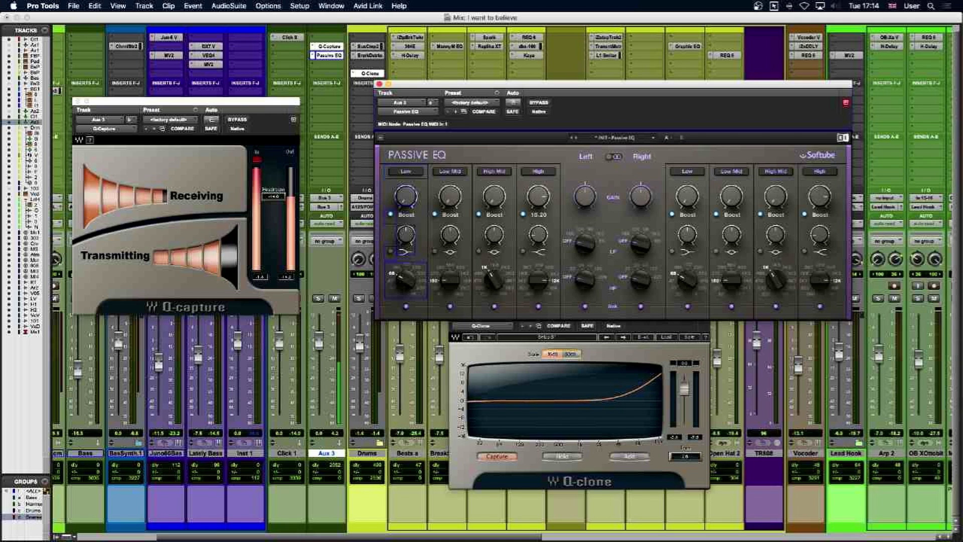
mouse_move(537, 192)
left_mouse_down()
mouse_move(551, 277)
mouse_move(535, 311)
left_mouse_up()
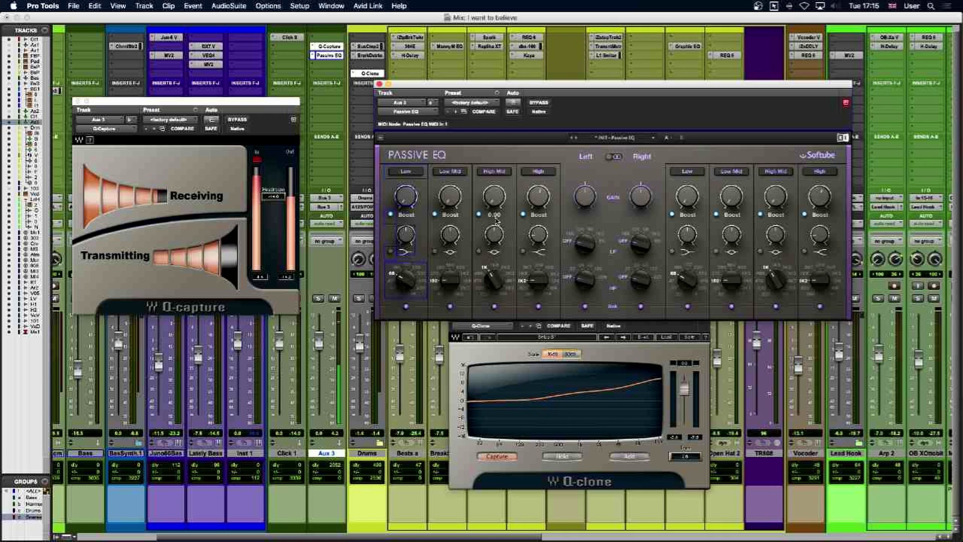
left_click_drag(494, 195, 494, 168)
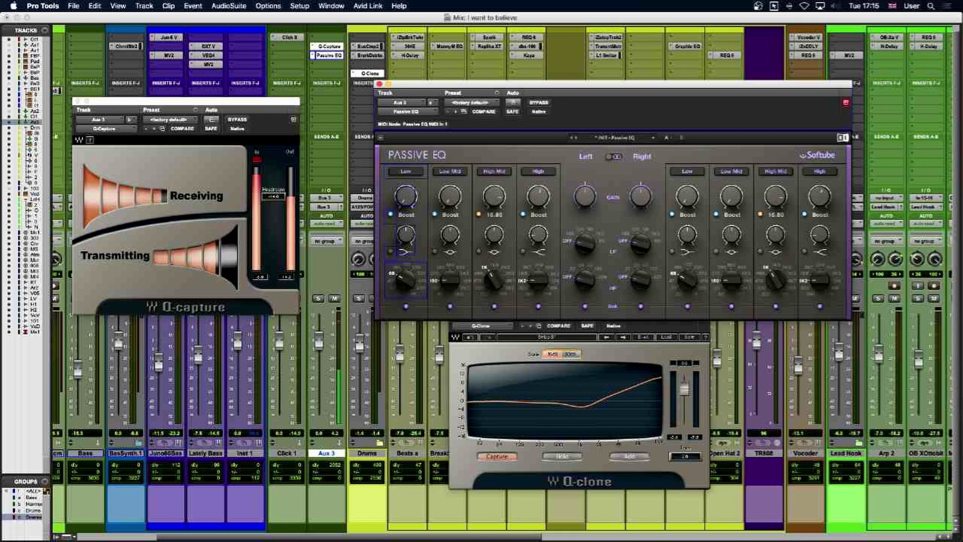
- Try the Passive EQ's high-mid cut as a shelf, return it to a bell and raise its frequency
left_click_drag(494, 279, 494, 277)
left_click(479, 252)
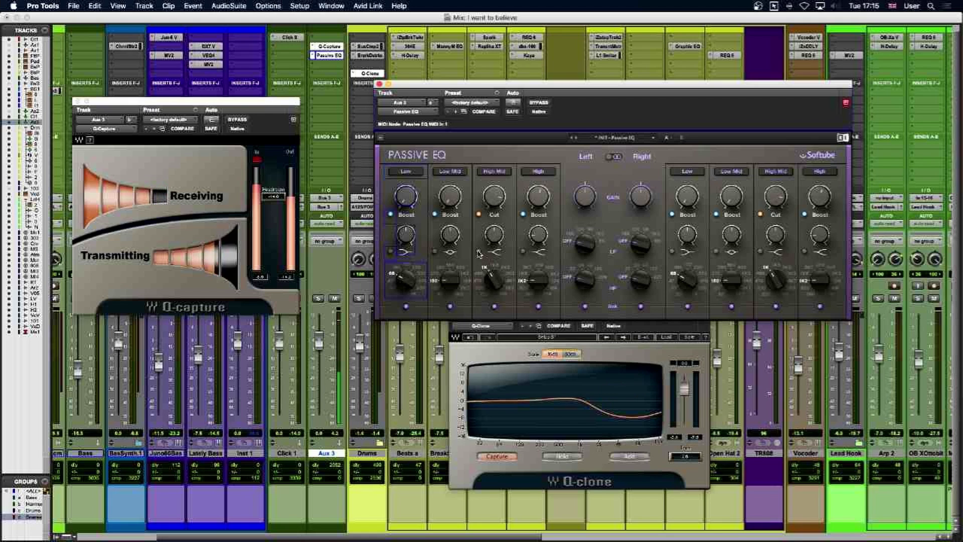
left_click(479, 251)
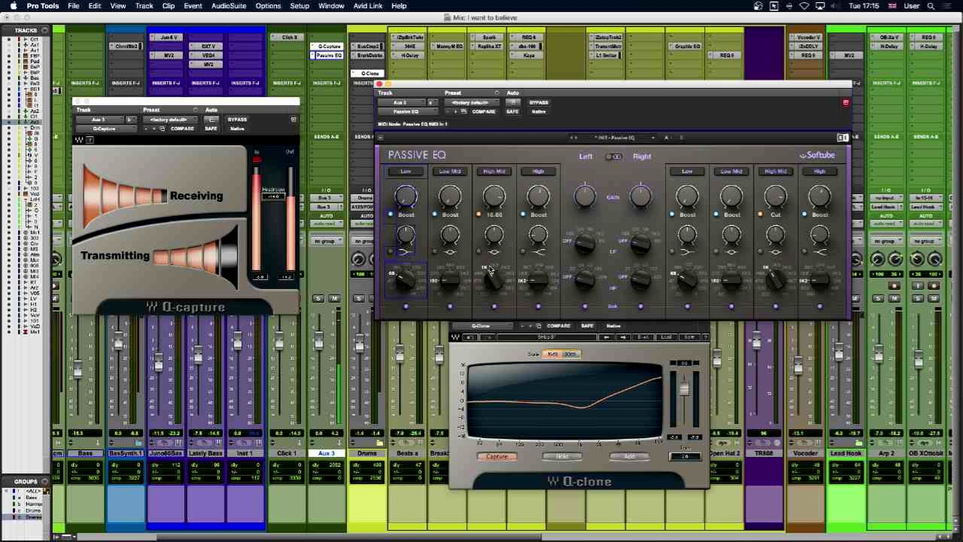
left_click_drag(494, 278, 494, 271)
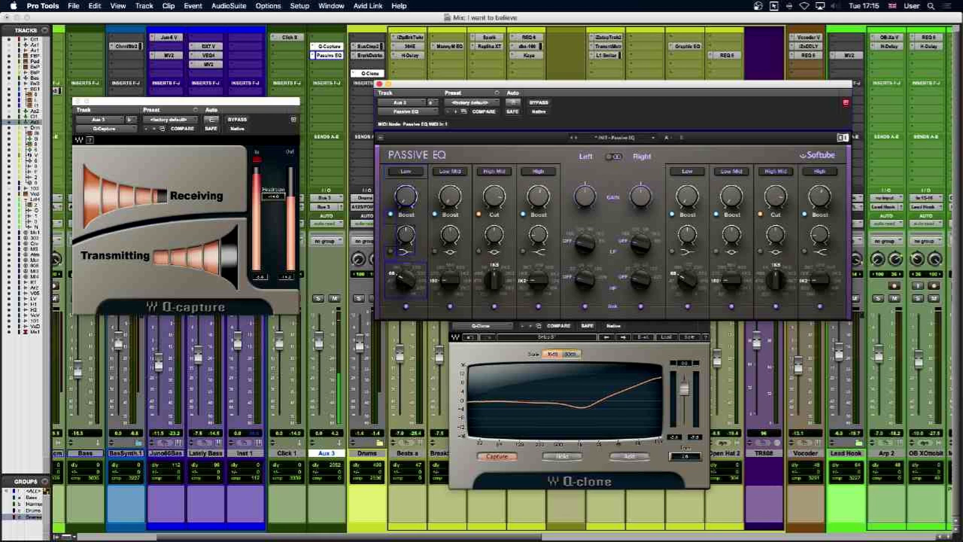